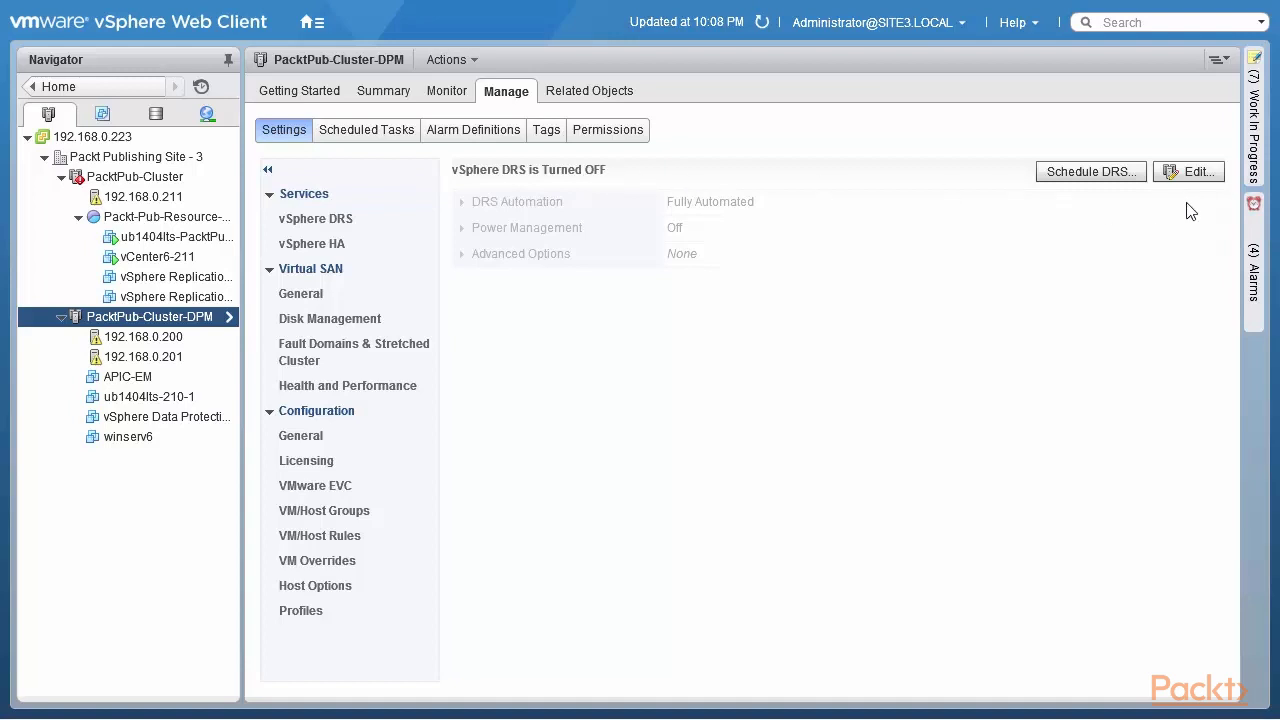
# Step: Open Edit Cluster Settings for PacktPub-Cluster-DPM's vSphere DRS settings
pyautogui.click(1197, 174)
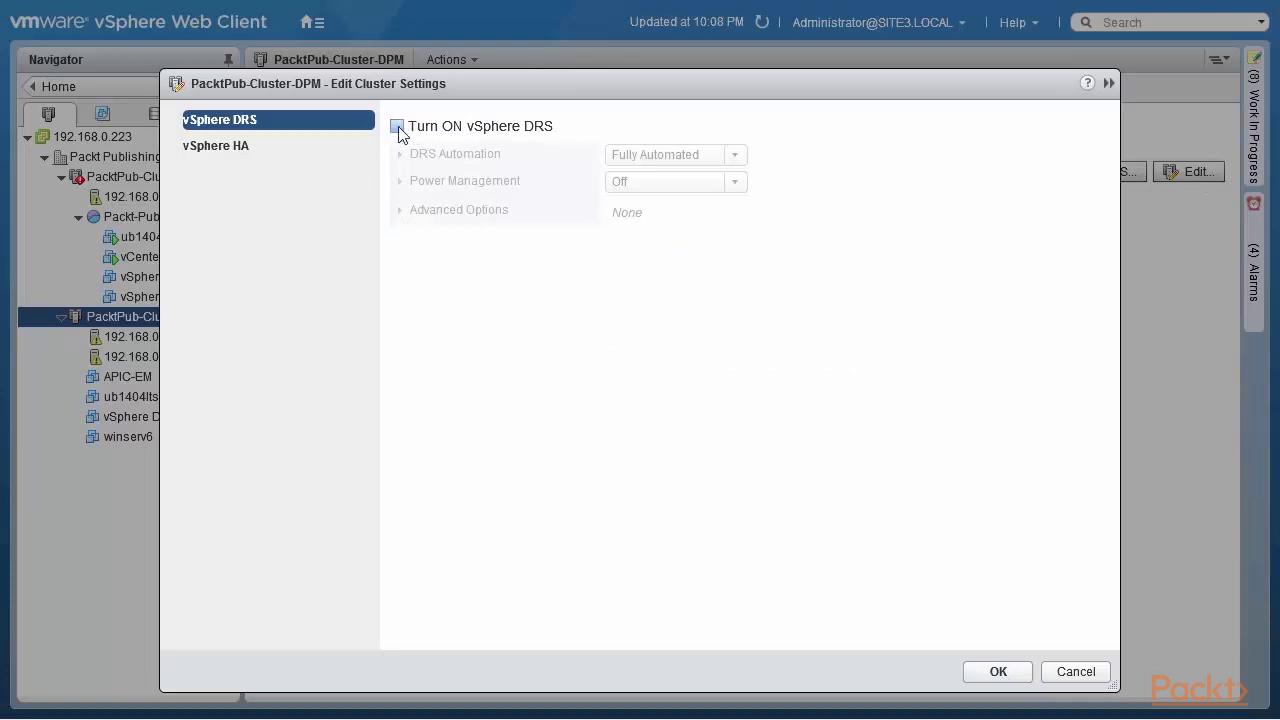
# Step: Tick Turn ON vSphere DRS in PacktPub-Cluster-DPM's Edit Cluster Settings dialog
pyautogui.click(397, 127)
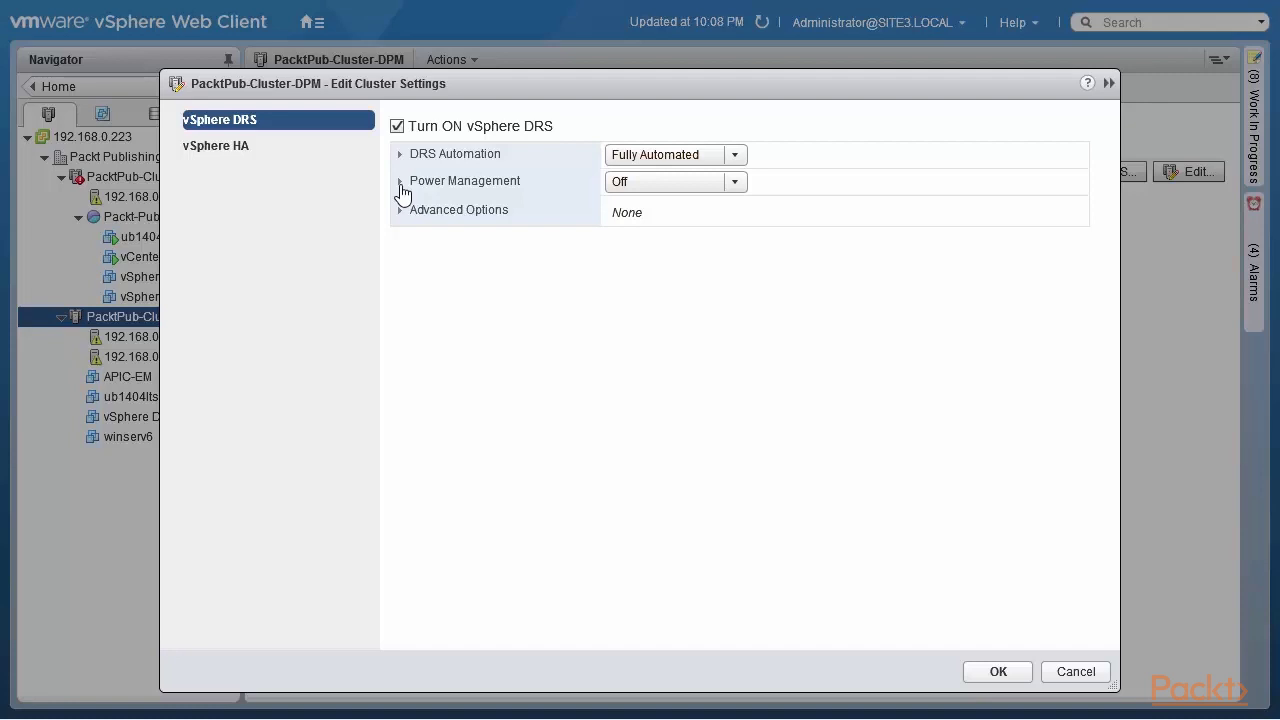
# Step: Expand Power Management and highlight the supported power-on methods in the DPM description
pyautogui.click(401, 185)
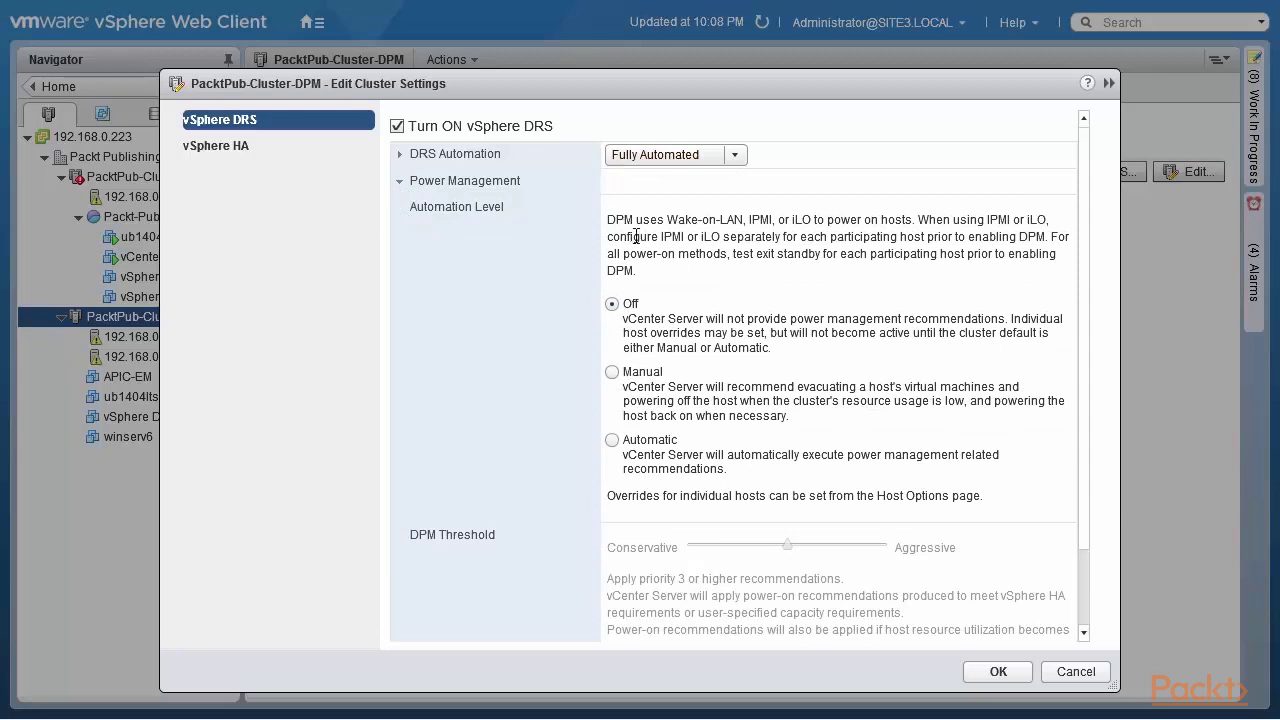
pyautogui.moveTo(667, 227); pyautogui.dragTo(917, 226)
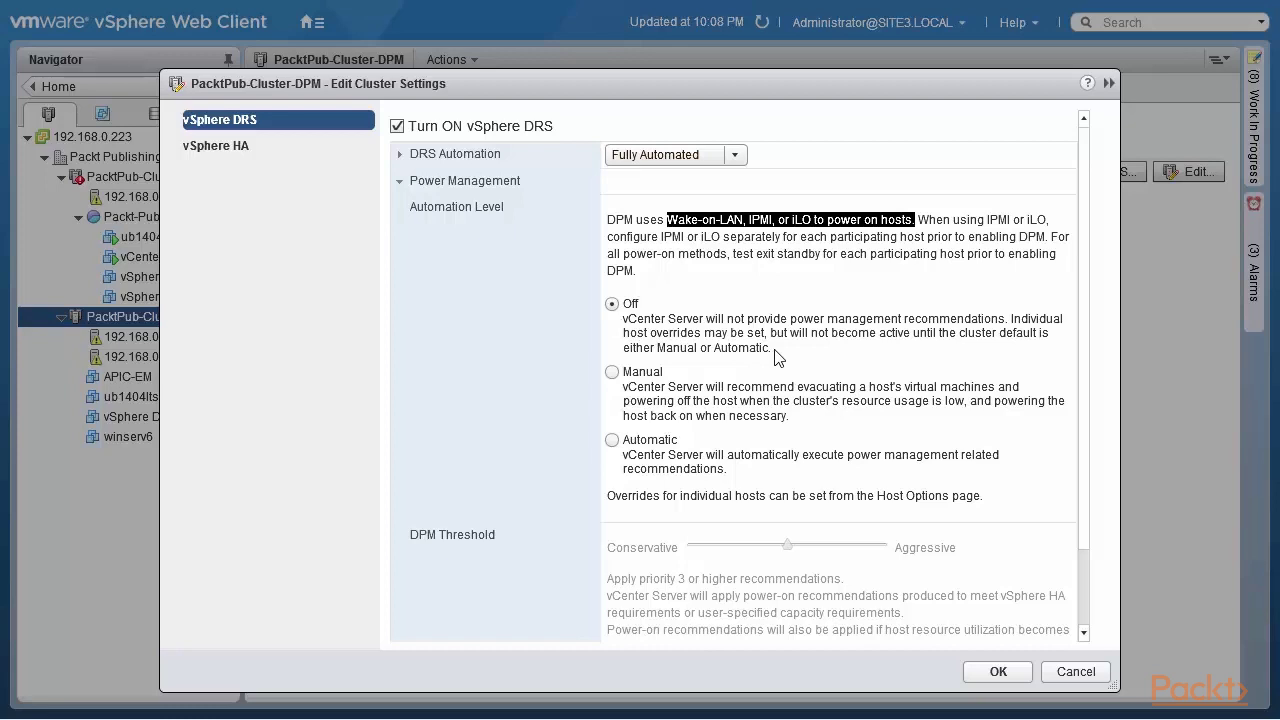
# Step: Switch the DPM automation level to Manual, then to Automatic
pyautogui.click(612, 372)
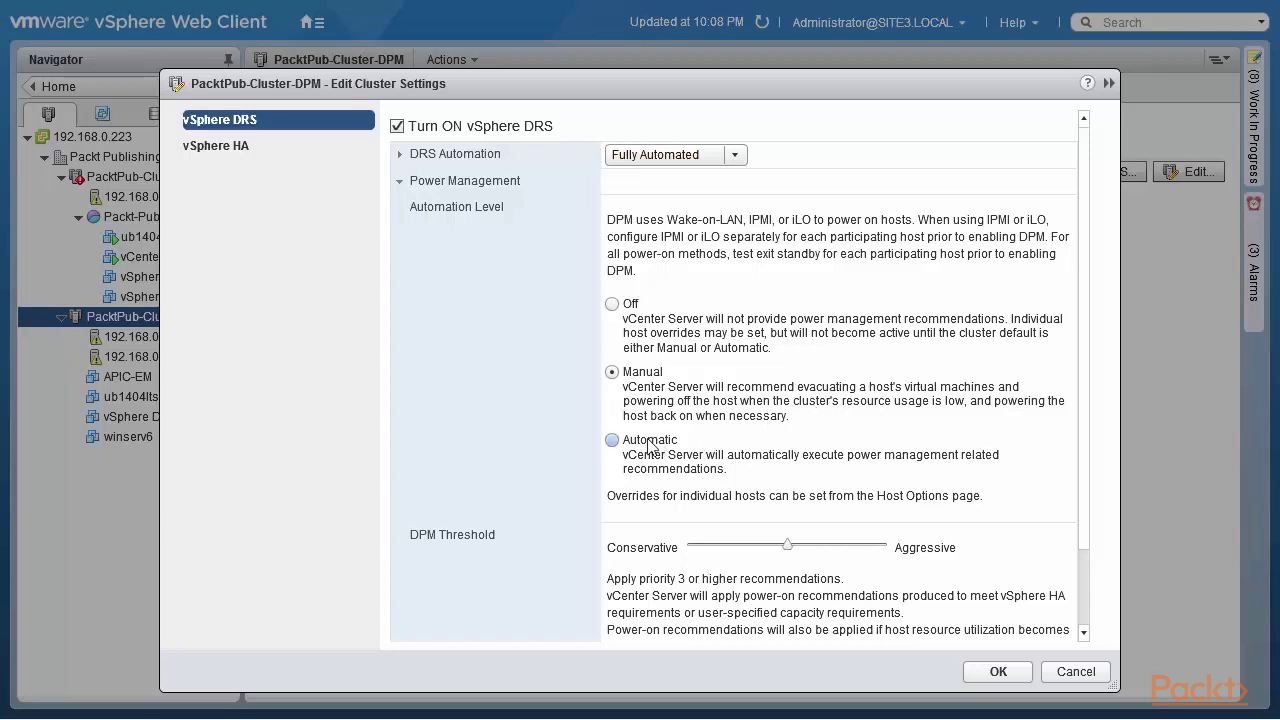
pyautogui.click(613, 440)
# Step: Move the DPM Threshold slider through priorities 1, 5 and 4 to compare the levels
pyautogui.scroll(-3, 1088, 341)
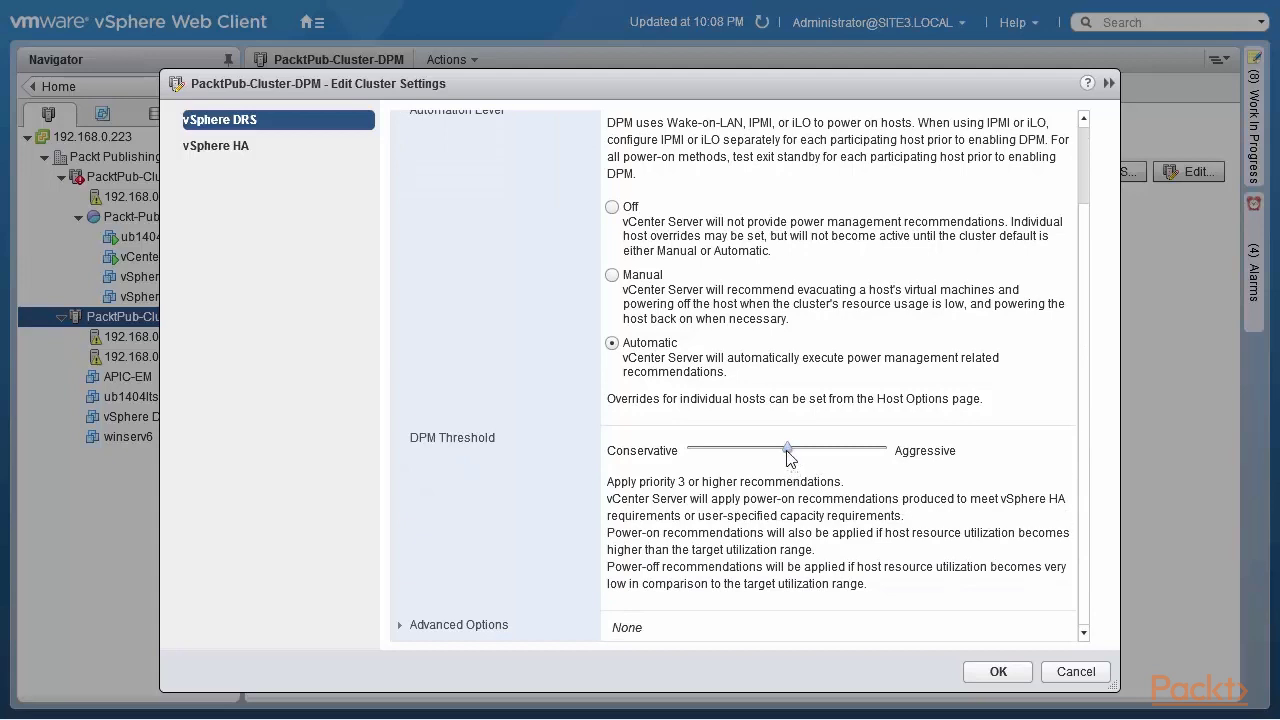
pyautogui.click(788, 450)
pyautogui.moveTo(787, 447); pyautogui.dragTo(661, 450)
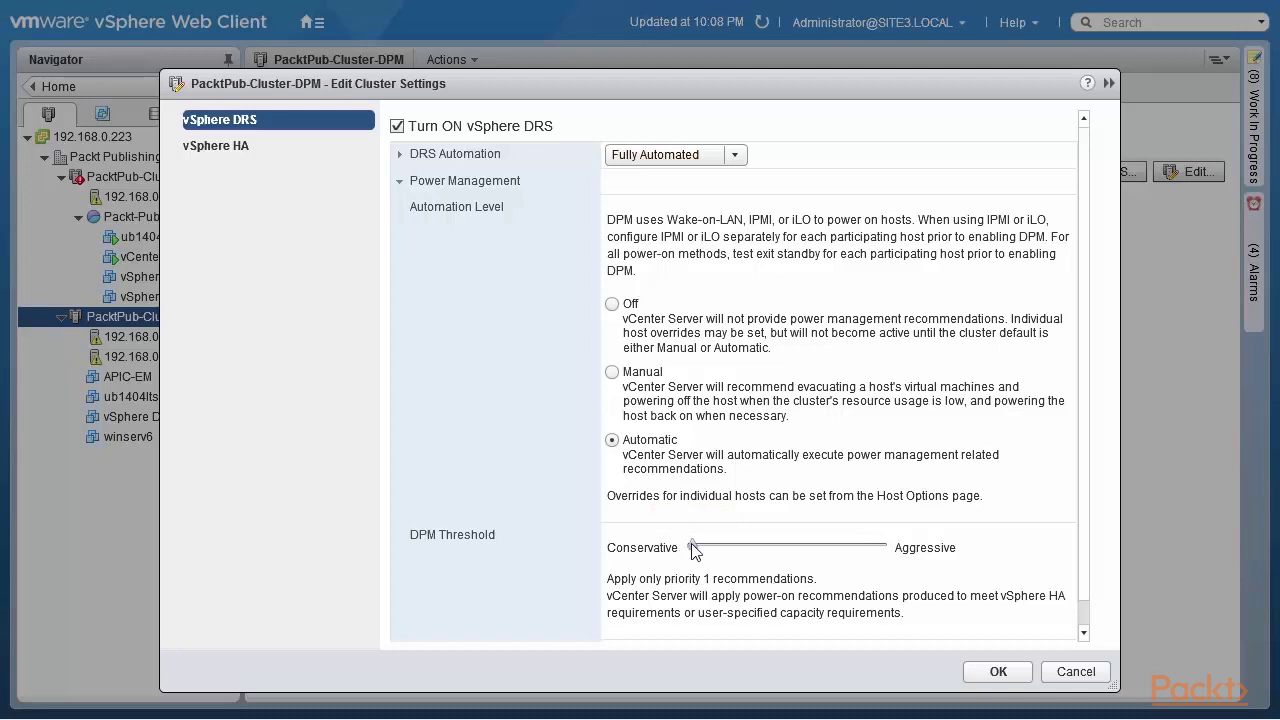
pyautogui.moveTo(692, 545); pyautogui.dragTo(916, 567)
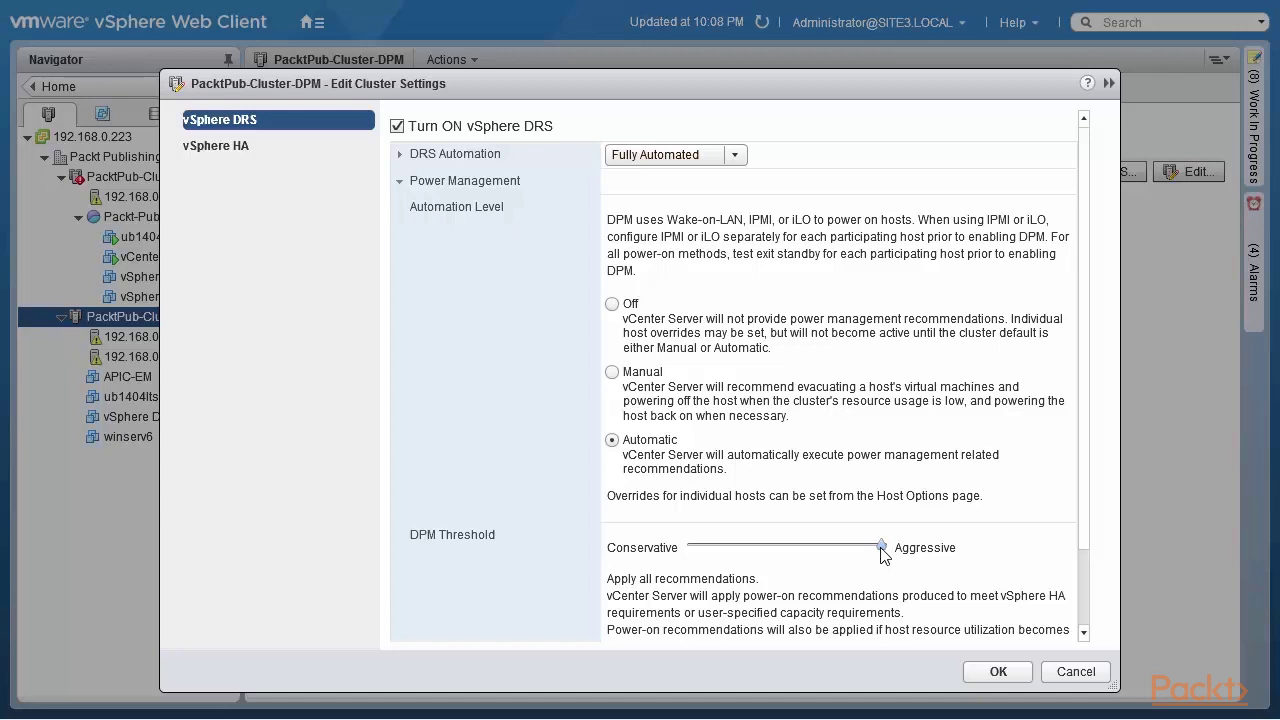
pyautogui.moveTo(881, 548)
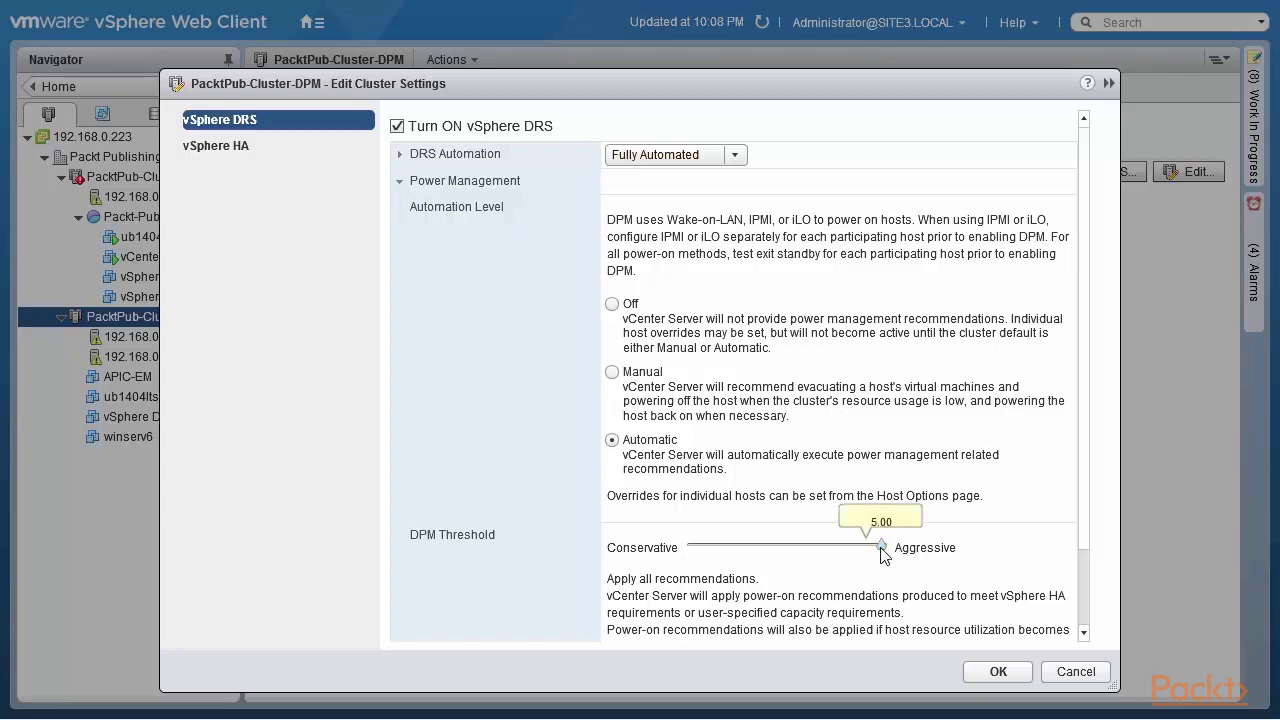
pyautogui.moveTo(881, 548); pyautogui.dragTo(514, 559)
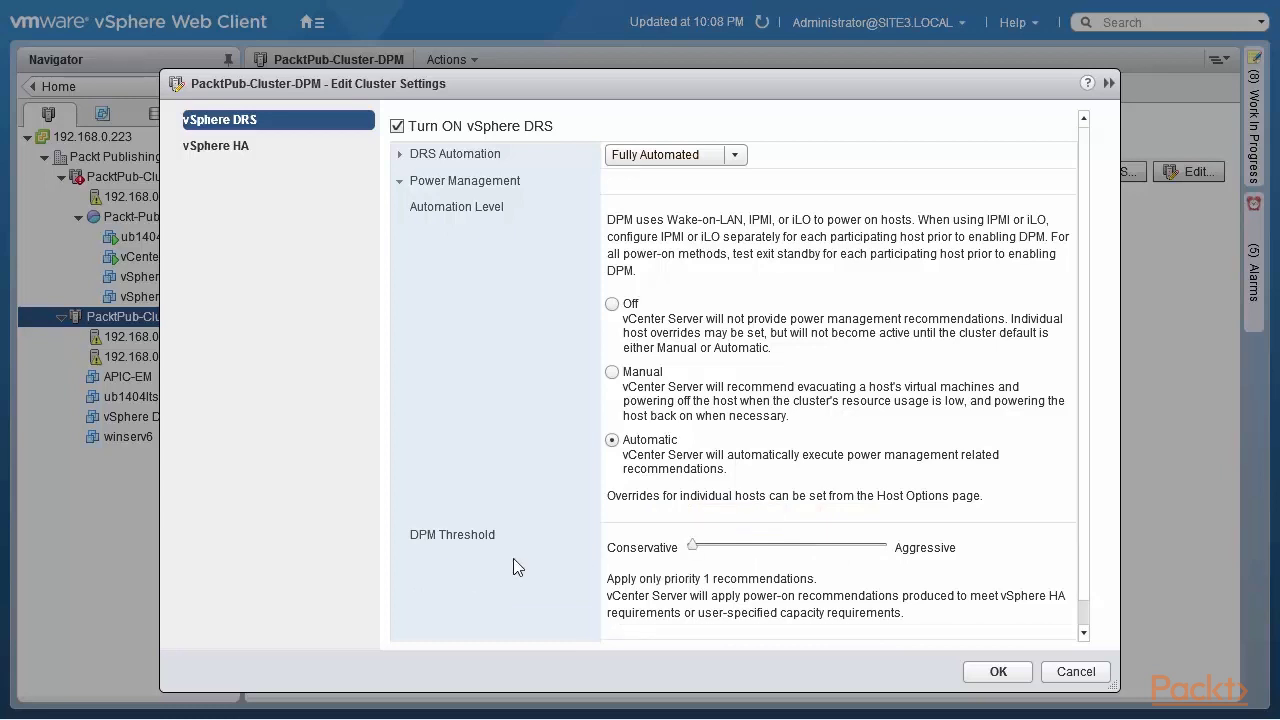
# Step: Set the DPM threshold to priority 3, apply, and accept the hosts-never-exited-standby warning
pyautogui.click(774, 546)
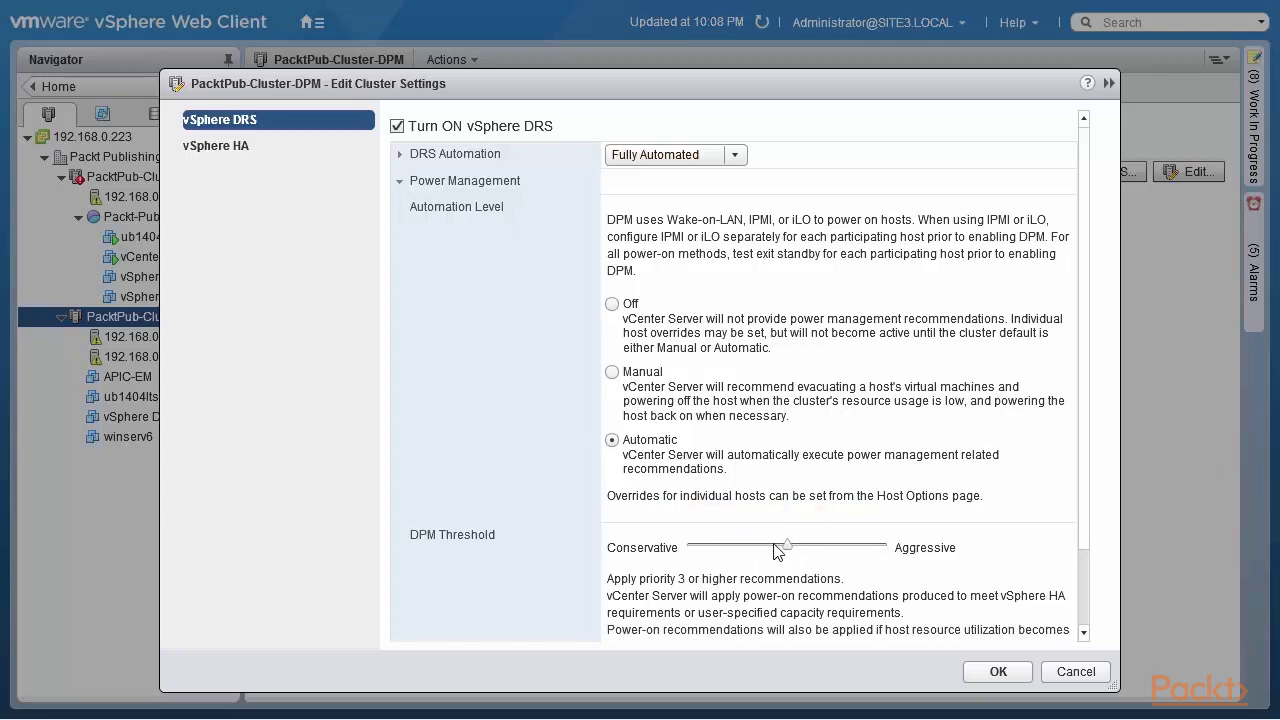
pyautogui.click(1003, 675)
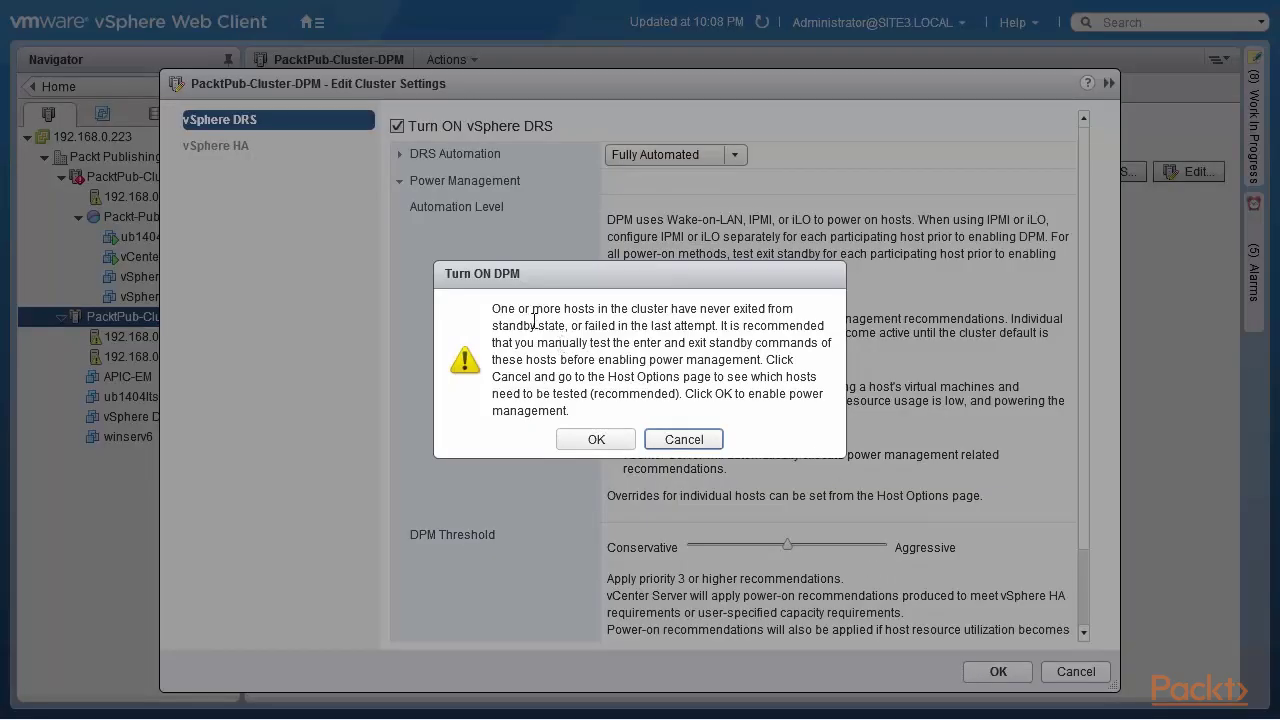
pyautogui.moveTo(493, 309); pyautogui.dragTo(720, 326)
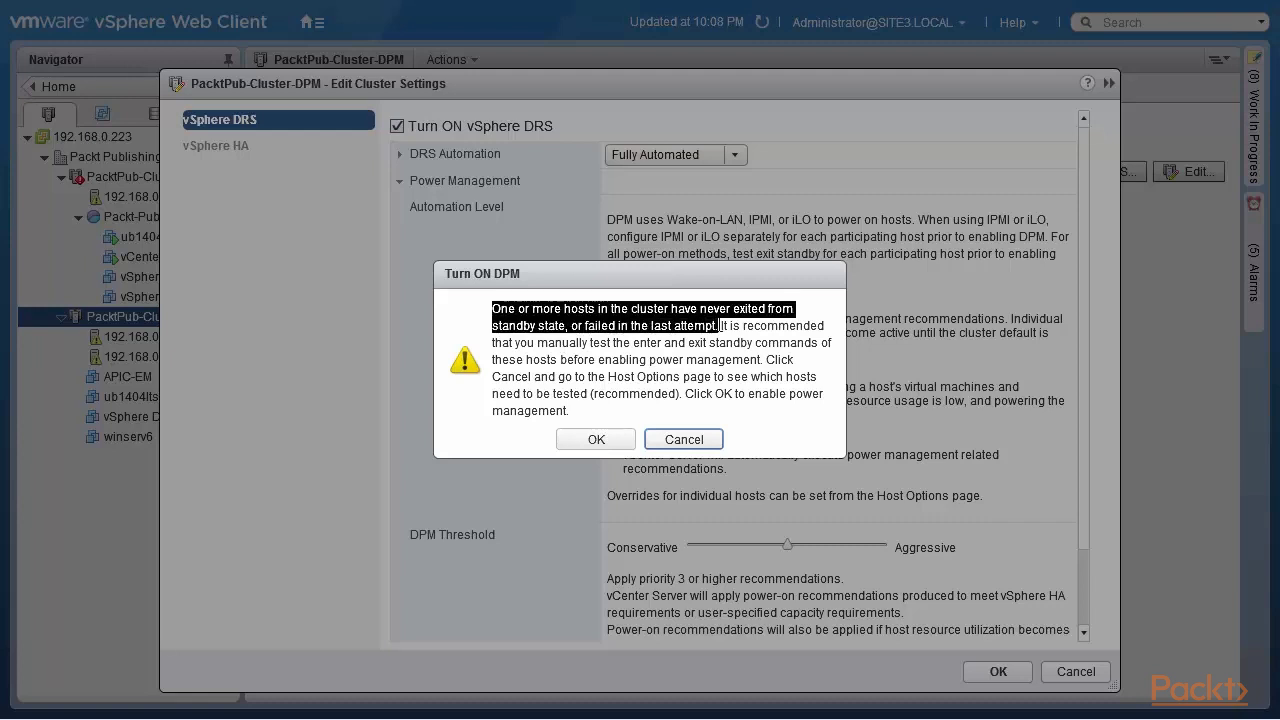
pyautogui.moveTo(720, 326); pyautogui.dragTo(604, 448)
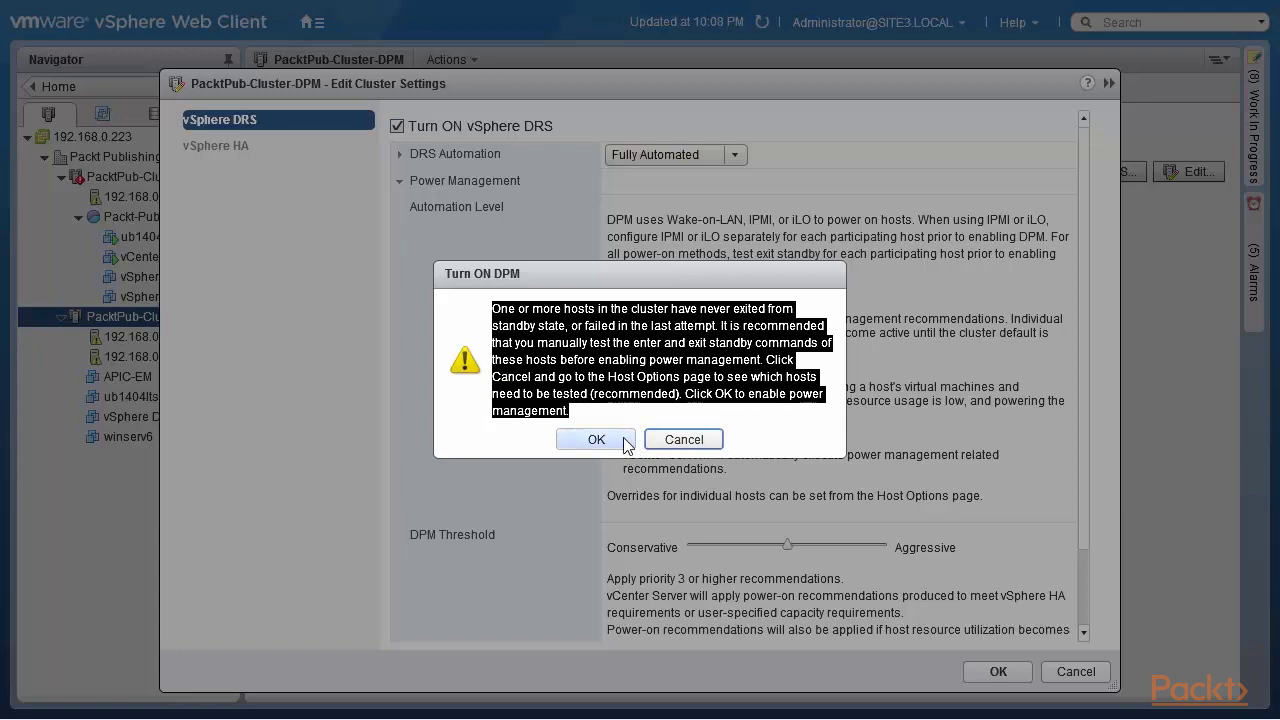
pyautogui.click(596, 440)
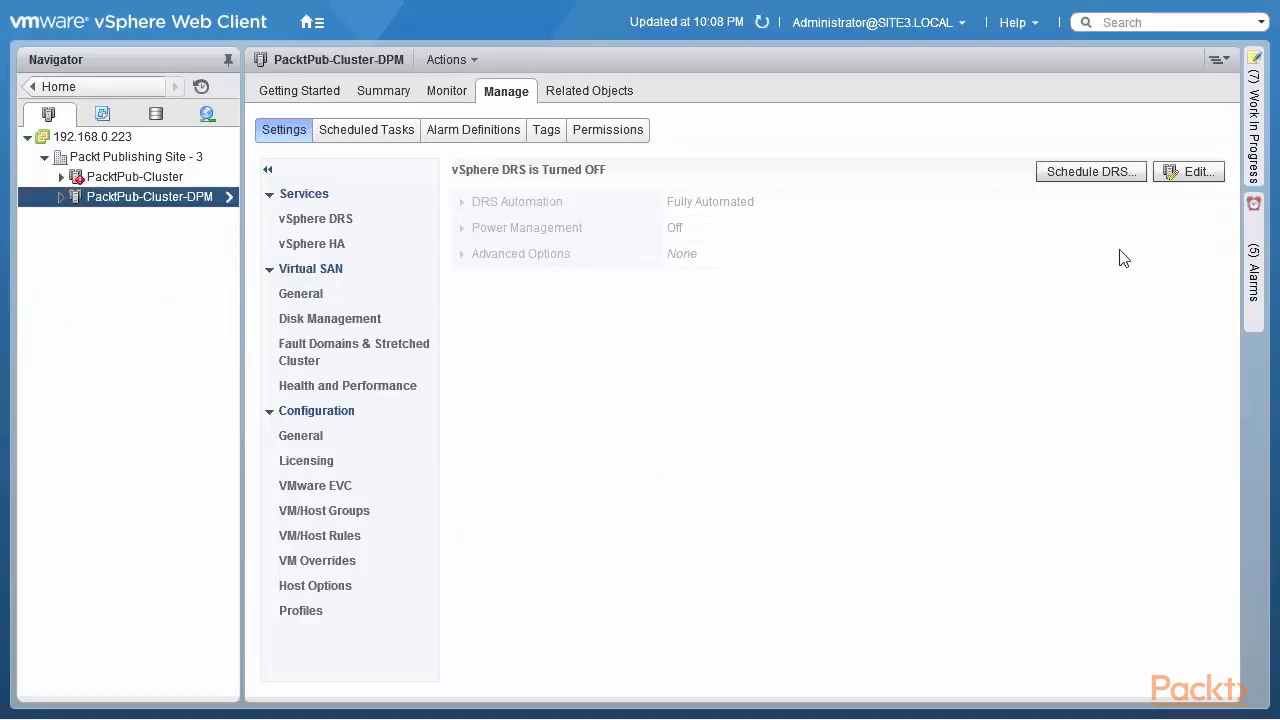
# Step: Re-enable DRS with DPM automation level Automatic, apply, and confirm the DPM warning
pyautogui.click(1197, 172)
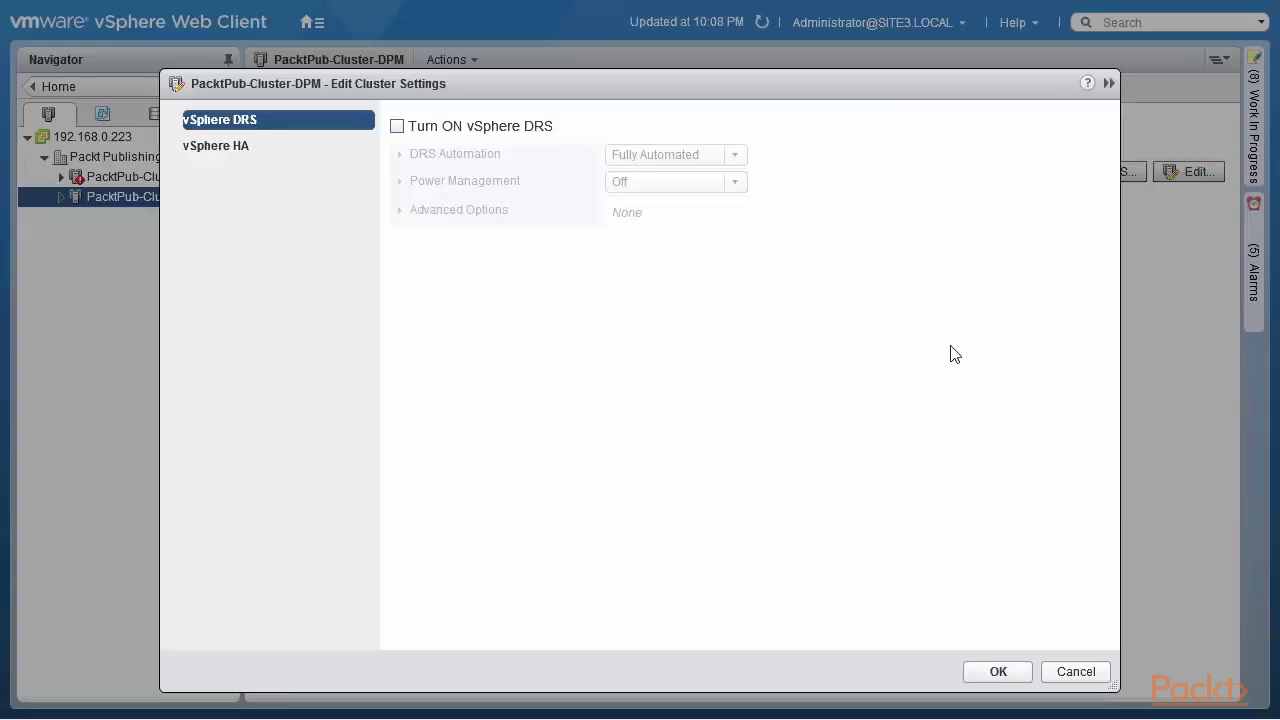
pyautogui.click(397, 126)
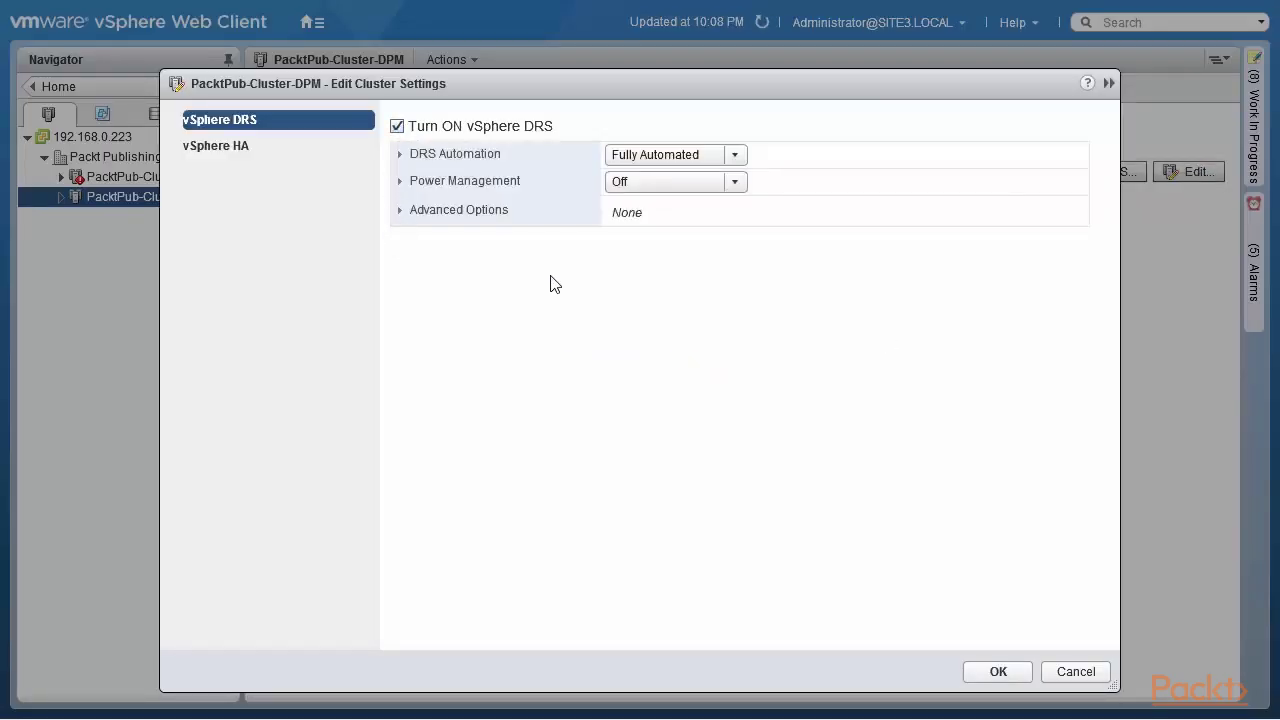
pyautogui.click(401, 184)
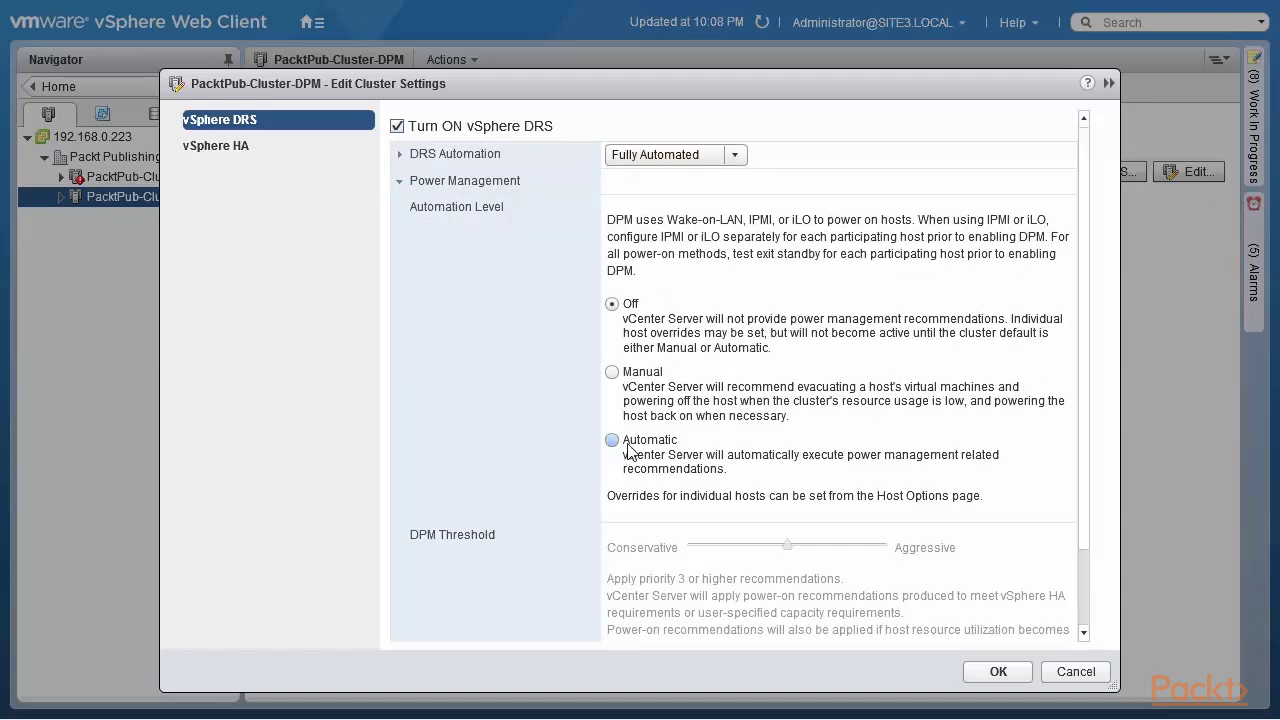
pyautogui.click(611, 440)
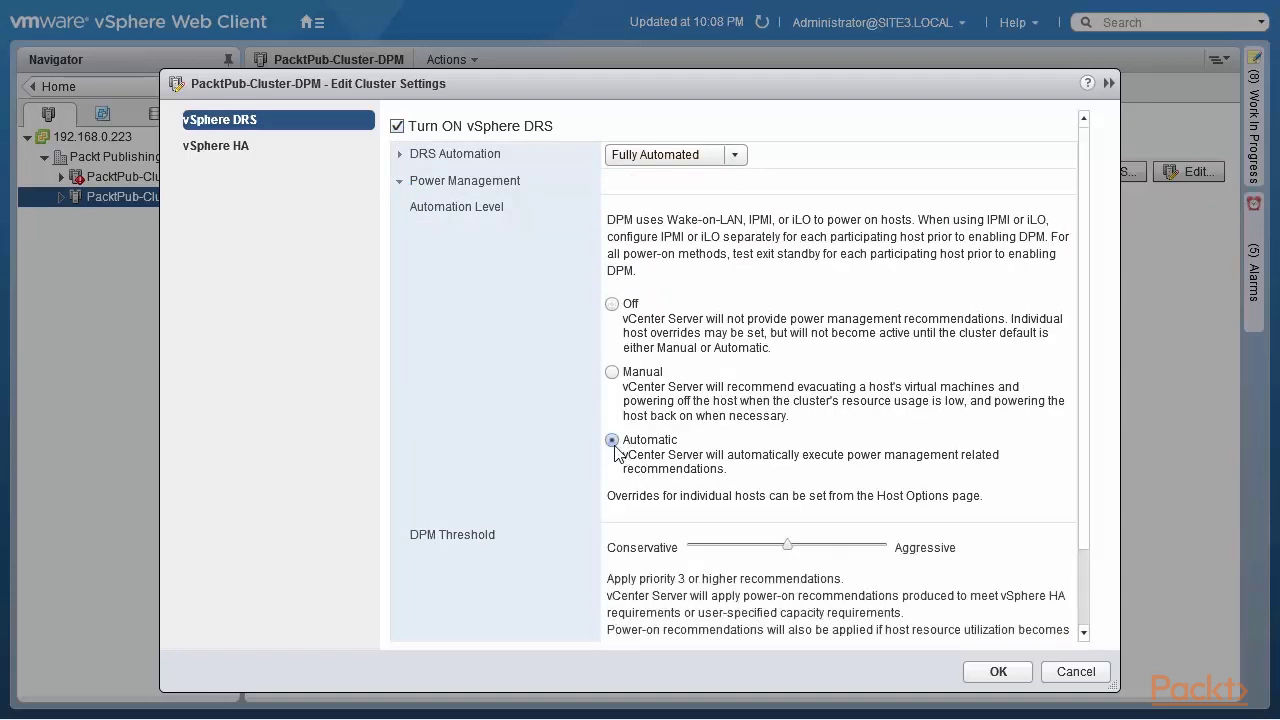
pyautogui.click(996, 672)
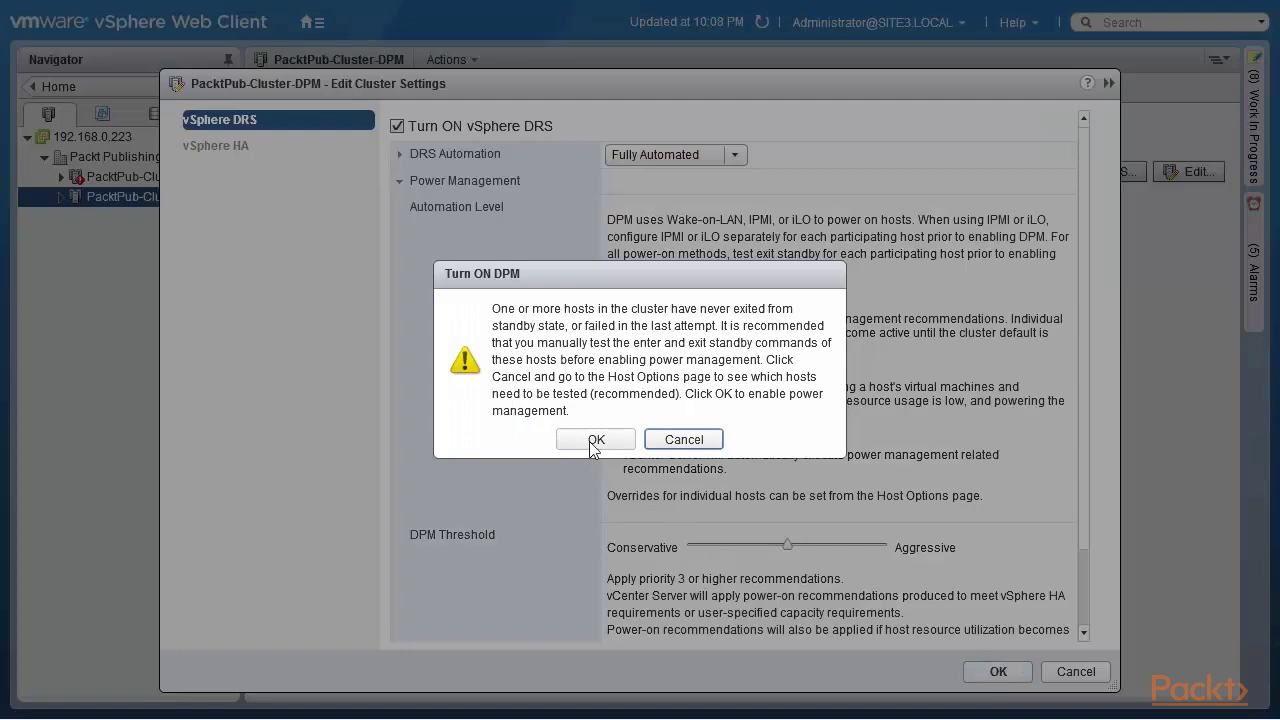
pyautogui.click(594, 440)
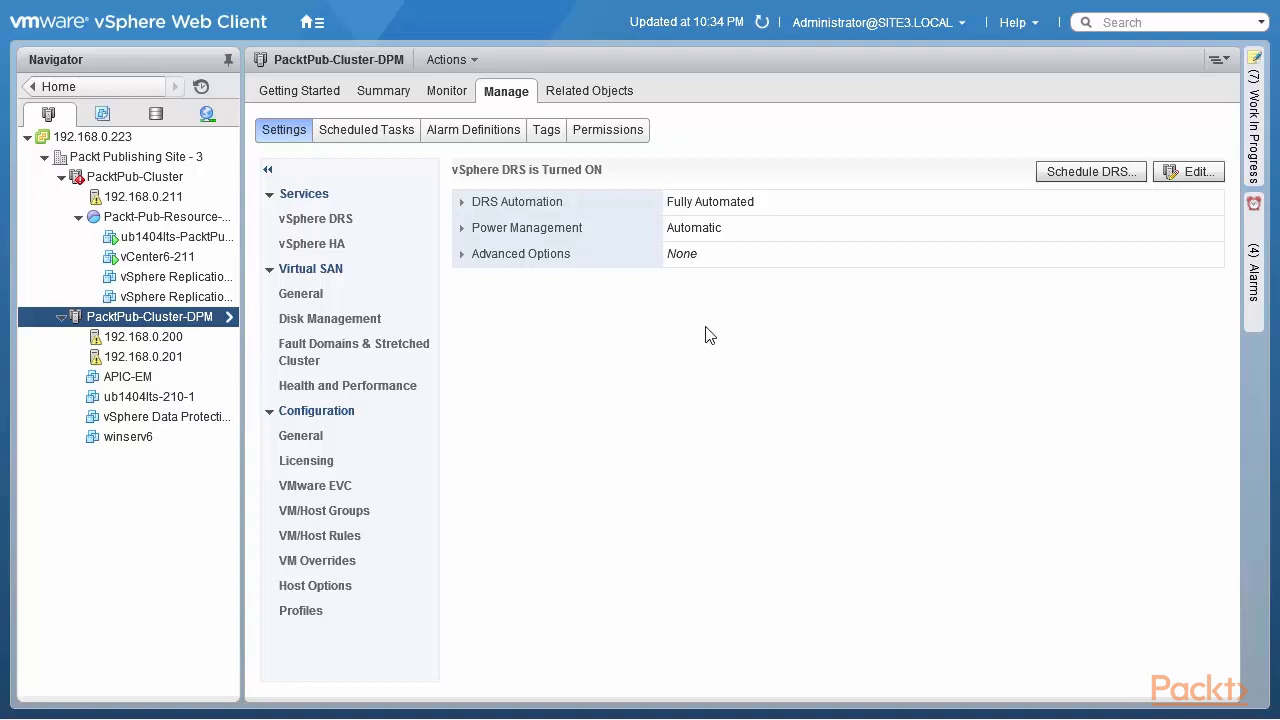
# Step: Expand the cluster's power management details, then show host 192.168.0.200's IPMI/iLO settings
pyautogui.click(462, 229)
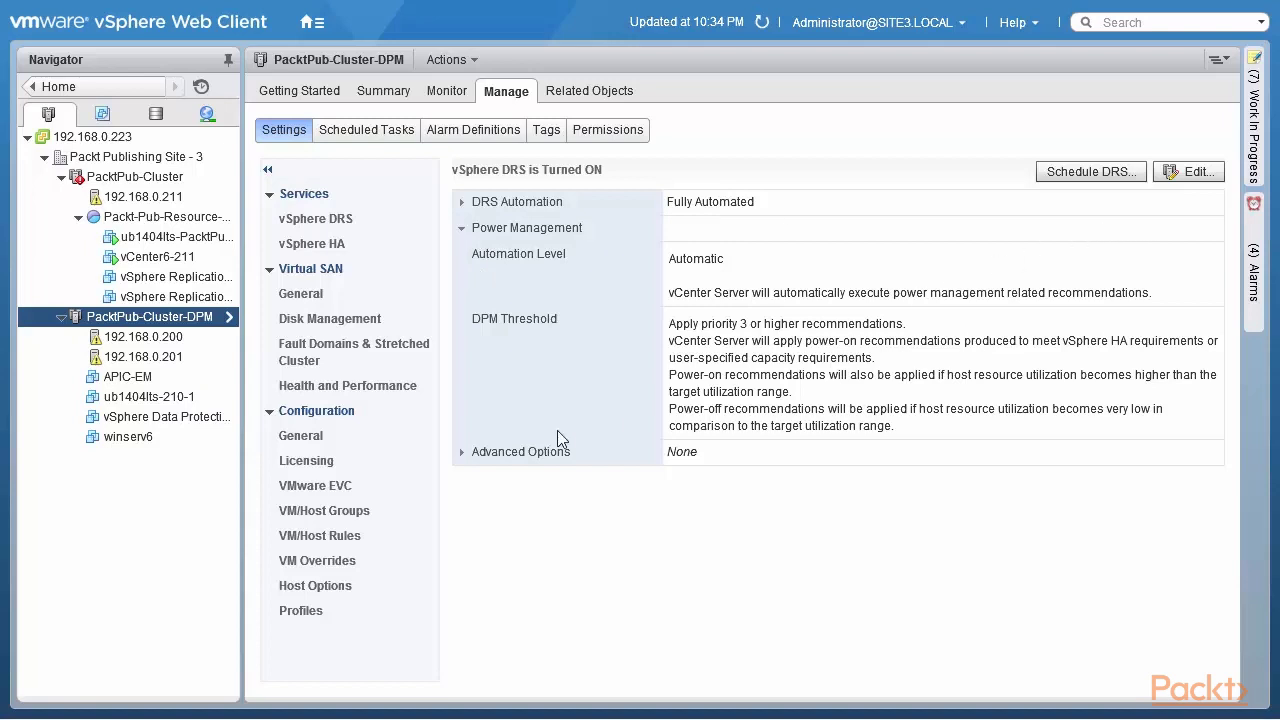
pyautogui.click(175, 340)
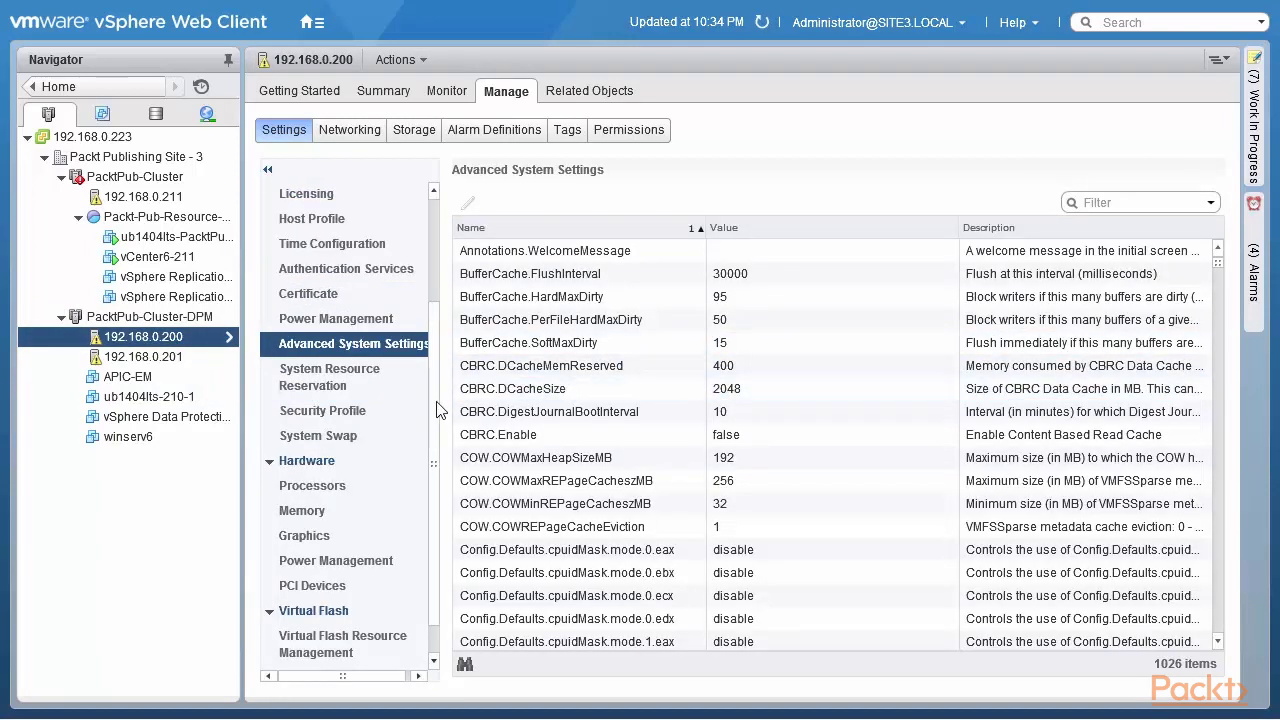
pyautogui.scroll(3, 435, 351)
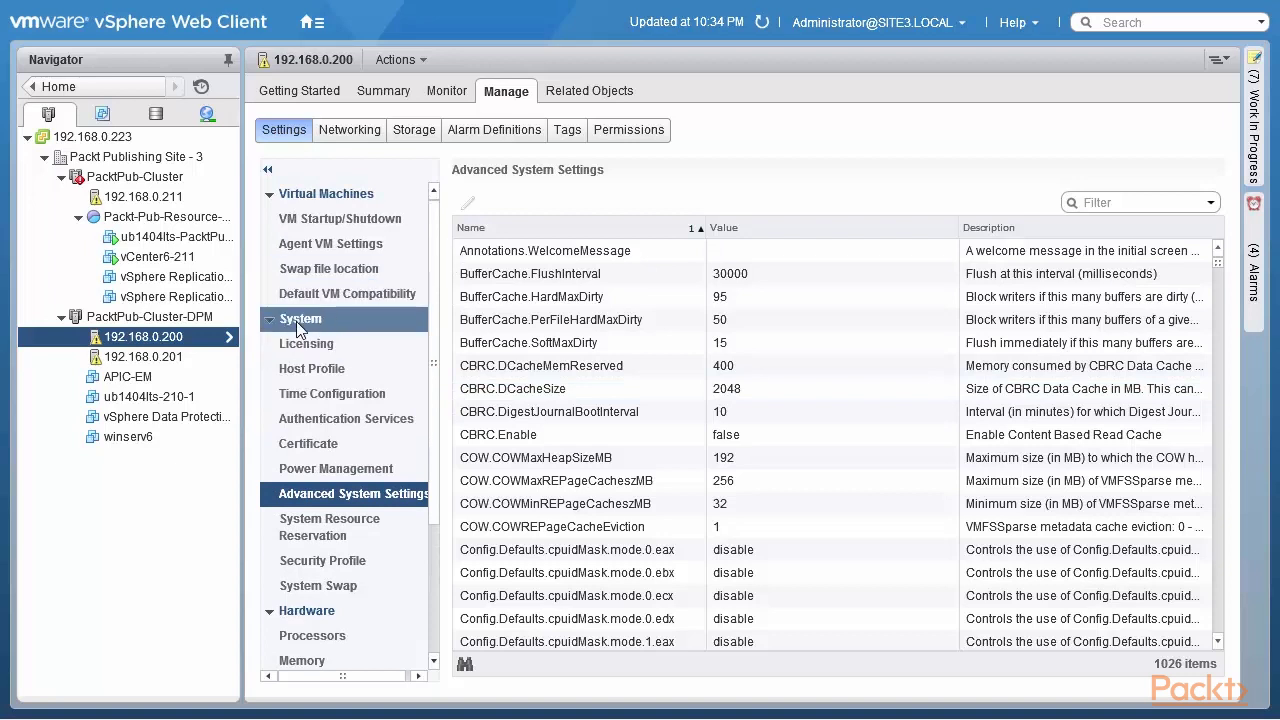
pyautogui.click(334, 474)
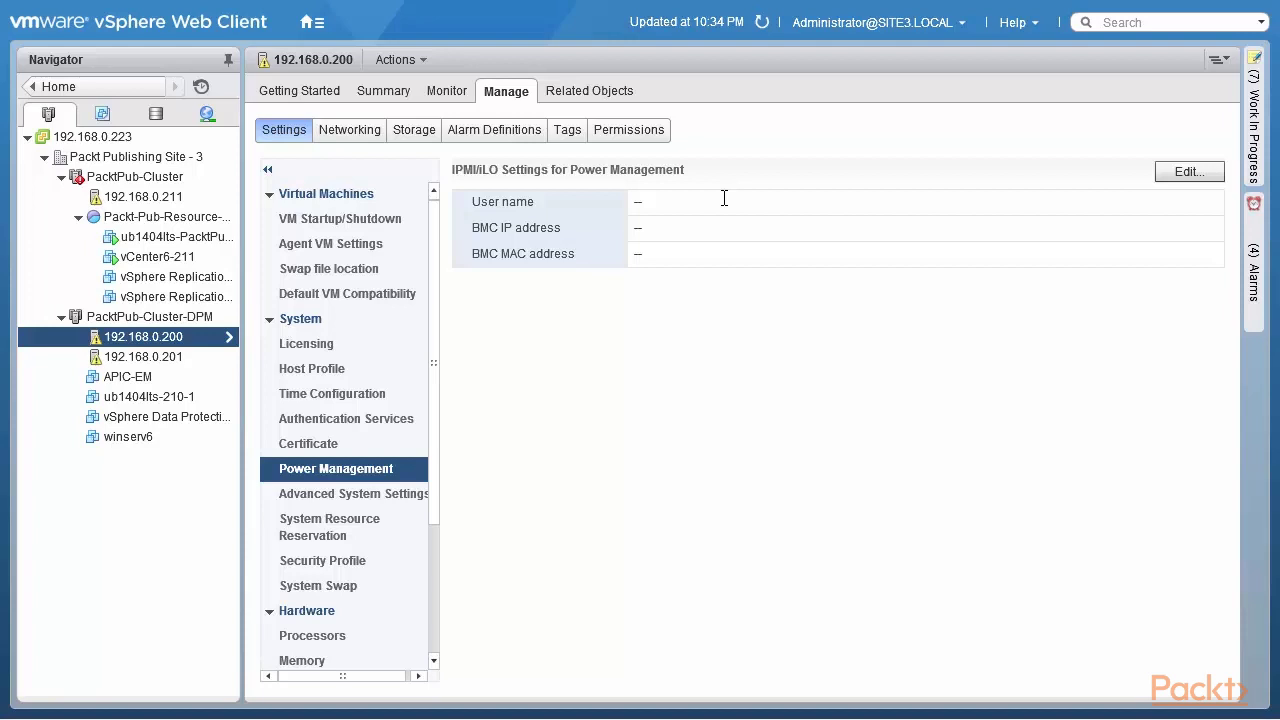
pyautogui.click(1188, 176)
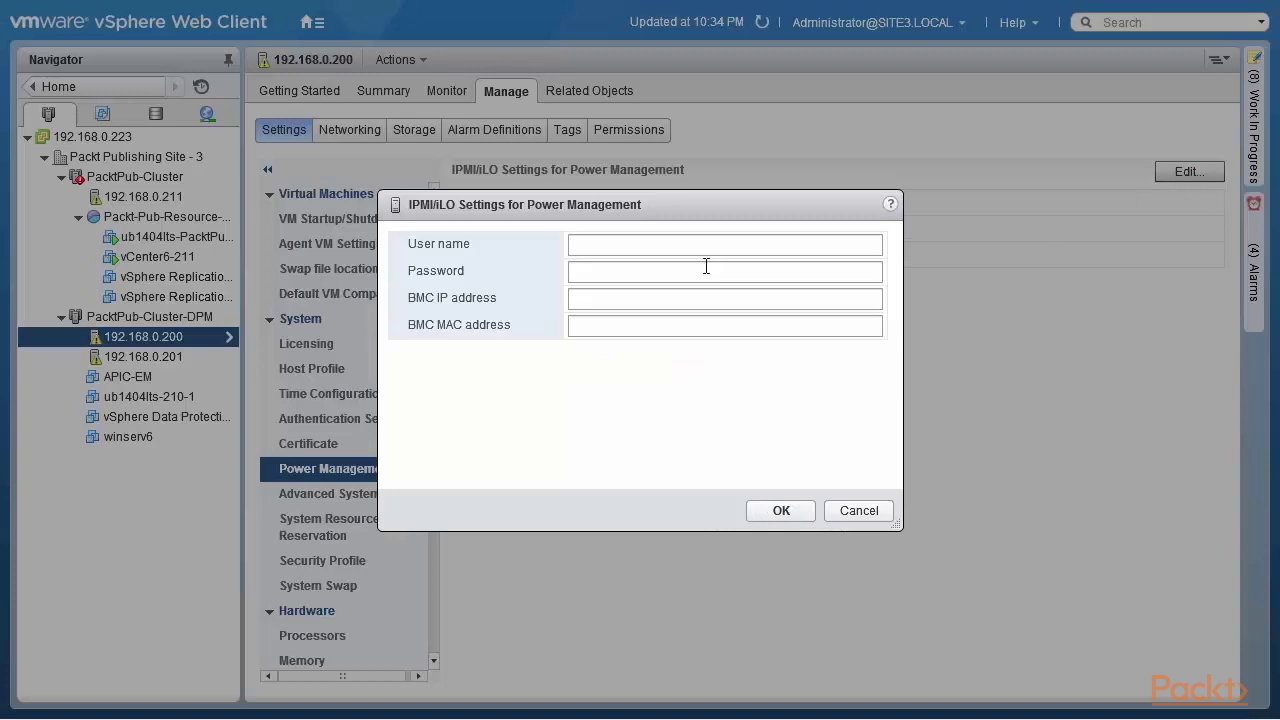
pyautogui.click(689, 244)
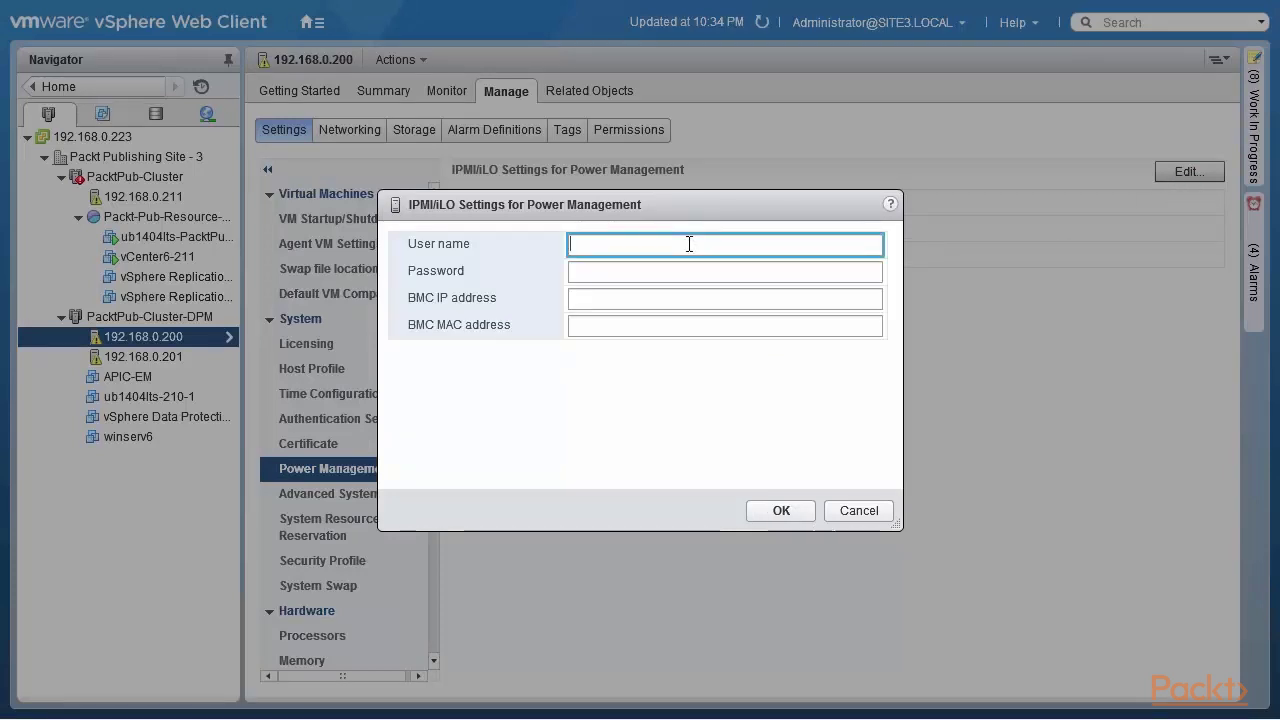
pyautogui.write('ADMIN')
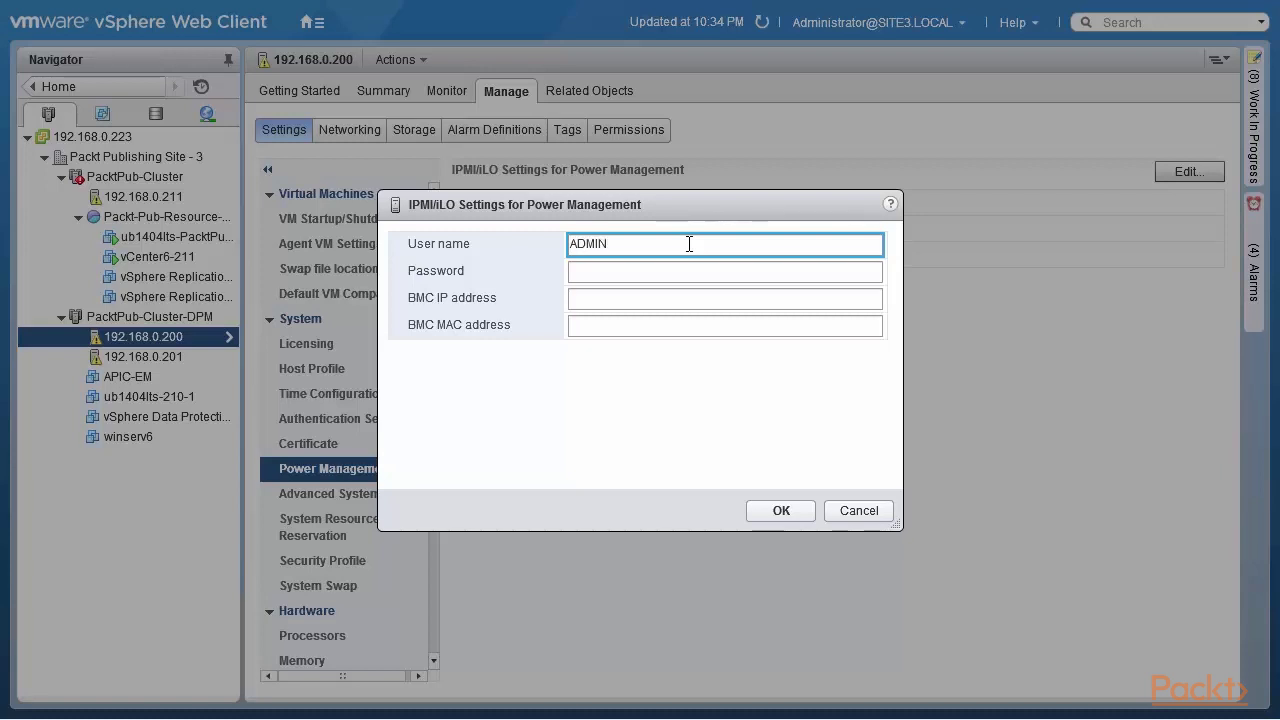
pyautogui.press('Tab')
pyautogui.write('****')
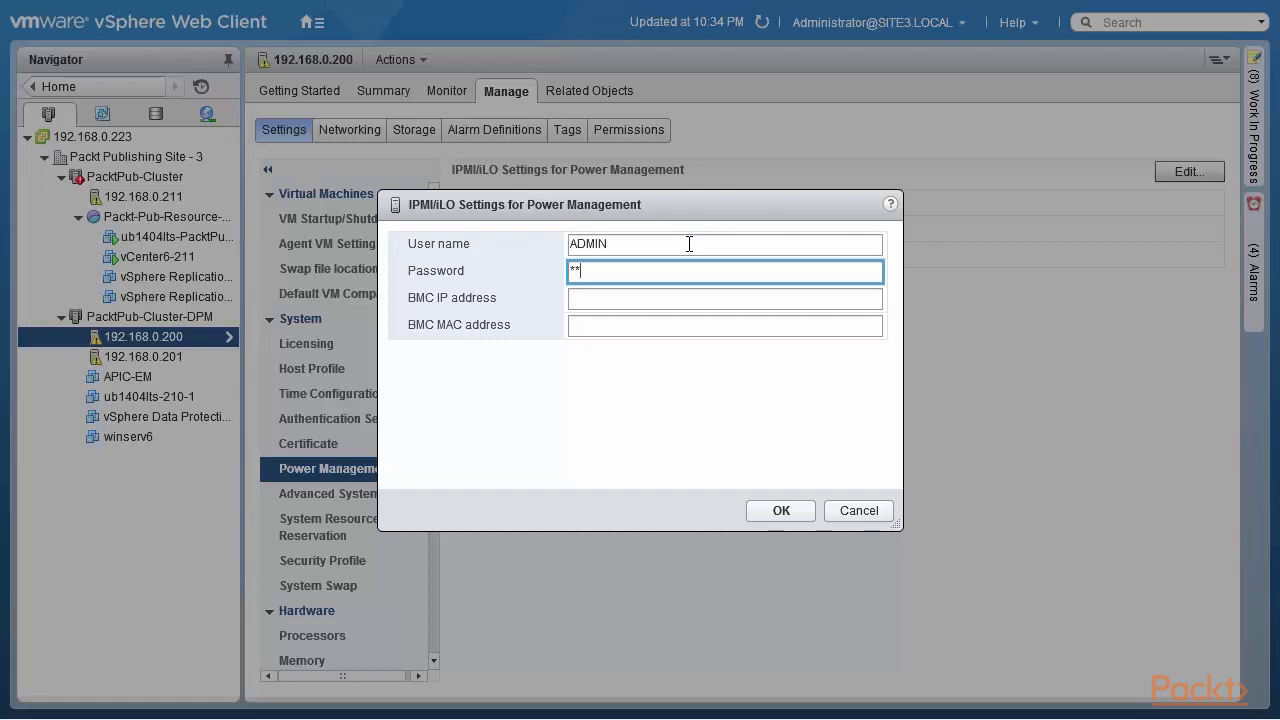
pyautogui.click(698, 300)
pyautogui.write('172')
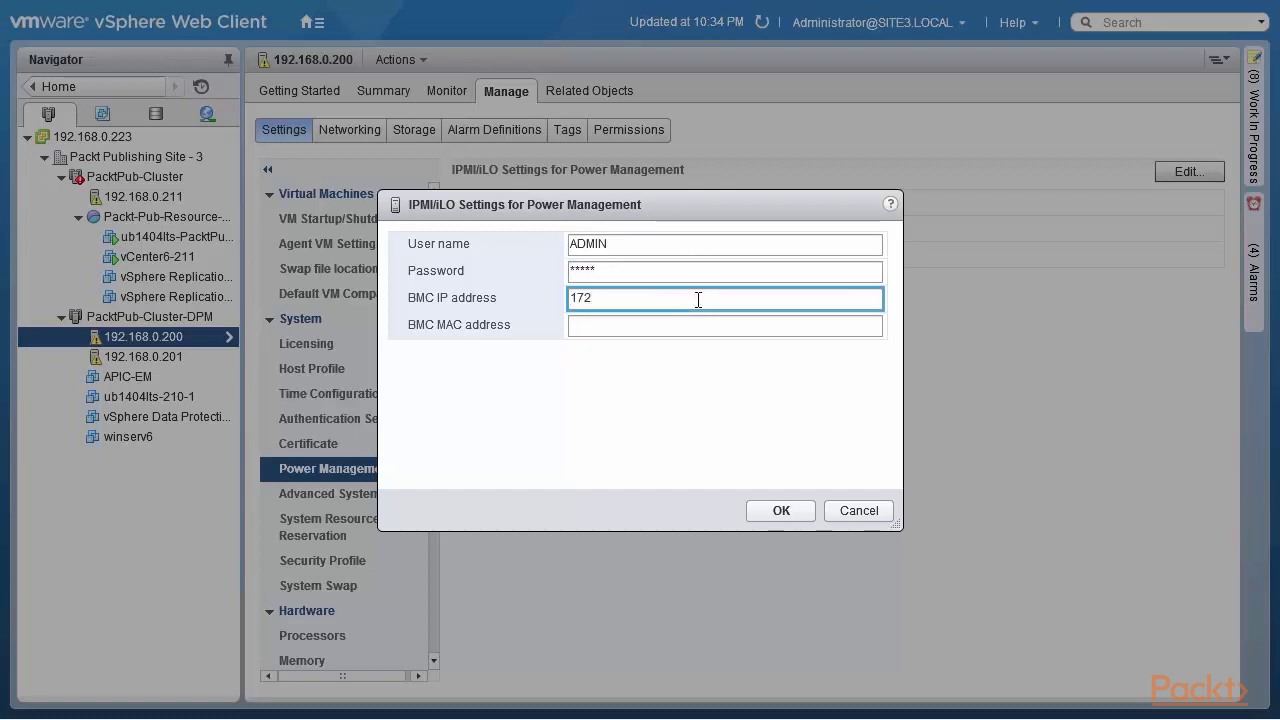
pyautogui.write('.20.50.3')
pyautogui.click(694, 326)
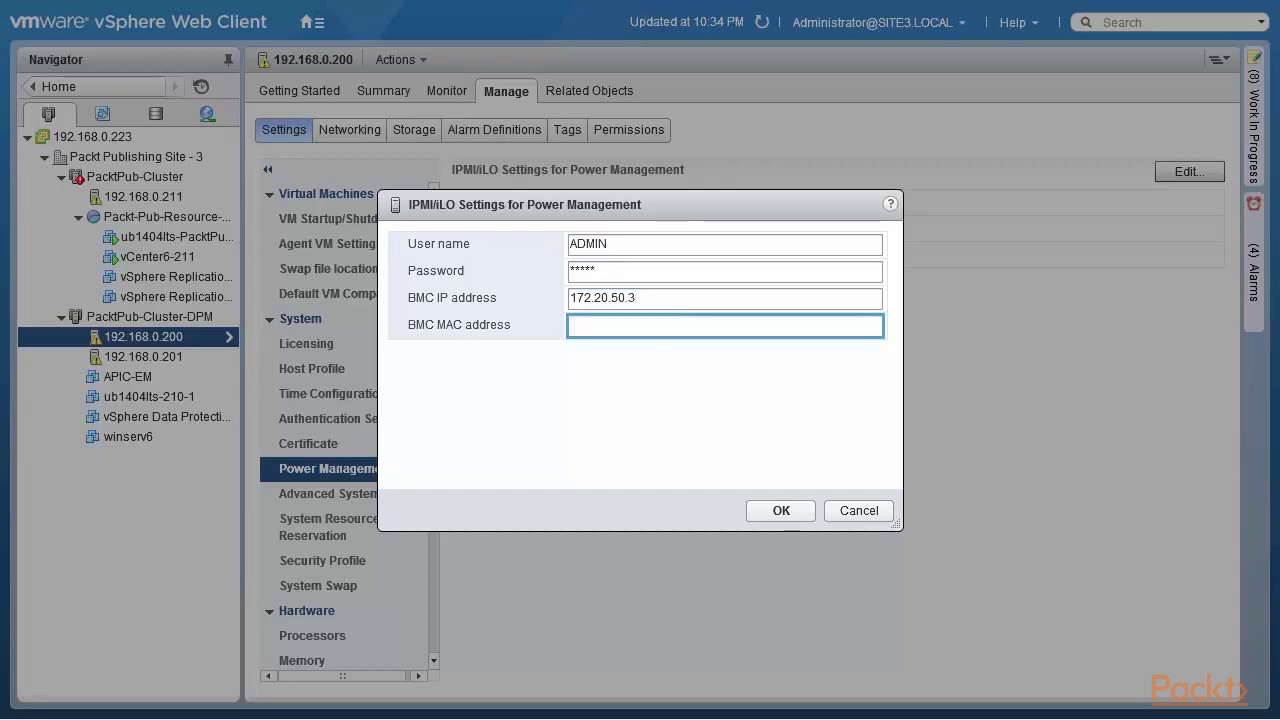
pyautogui.press('Tab')
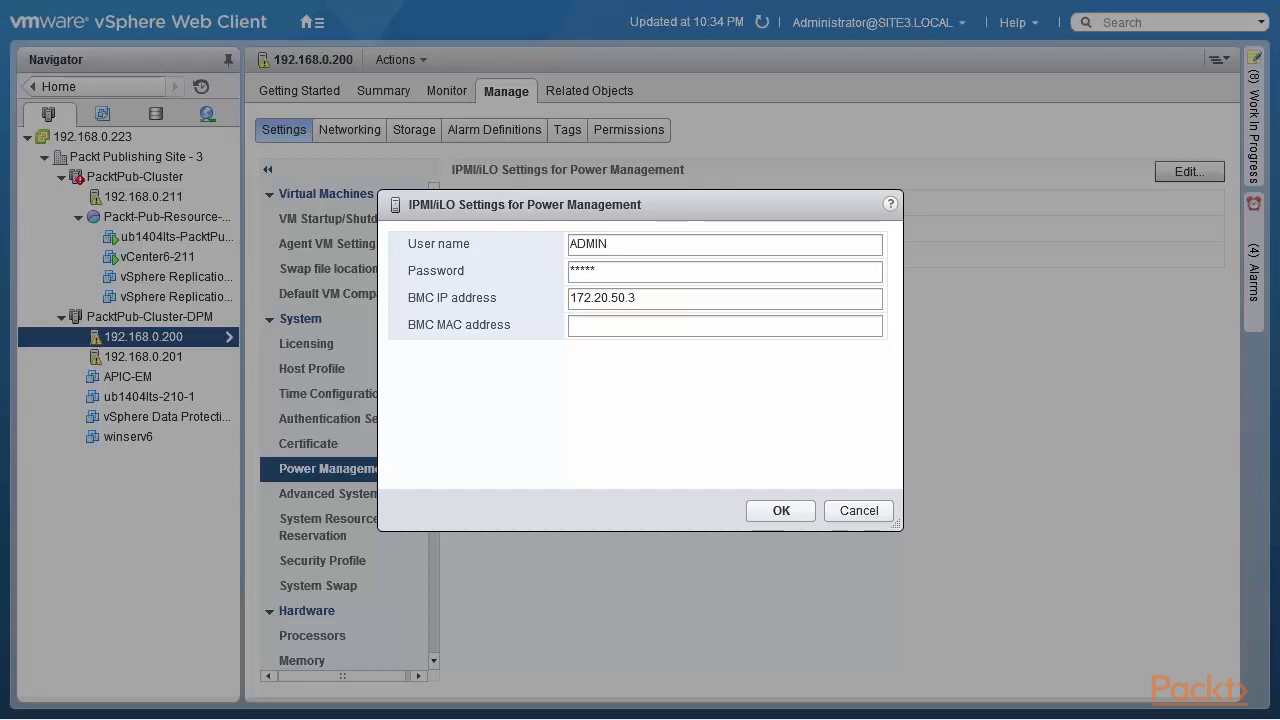
pyautogui.click(596, 325)
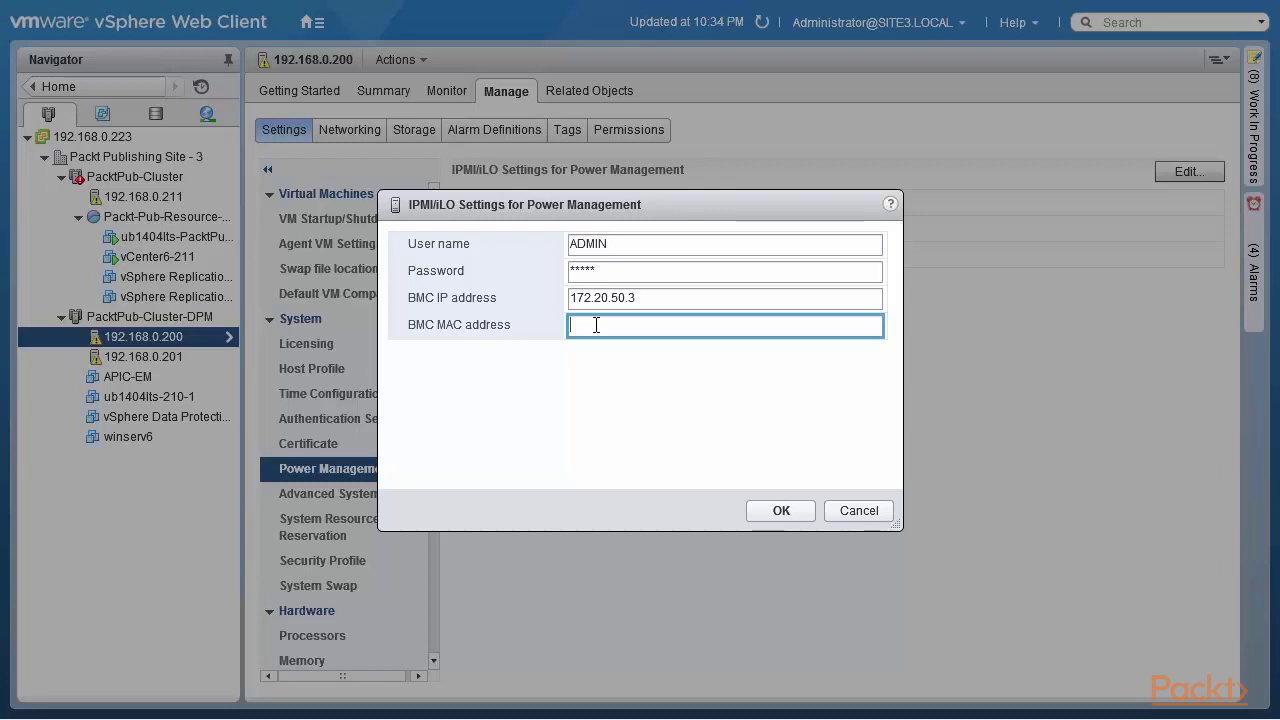
pyautogui.write('00:25:90:9e:')
pyautogui.write('db:0d')
pyautogui.click(851, 519)
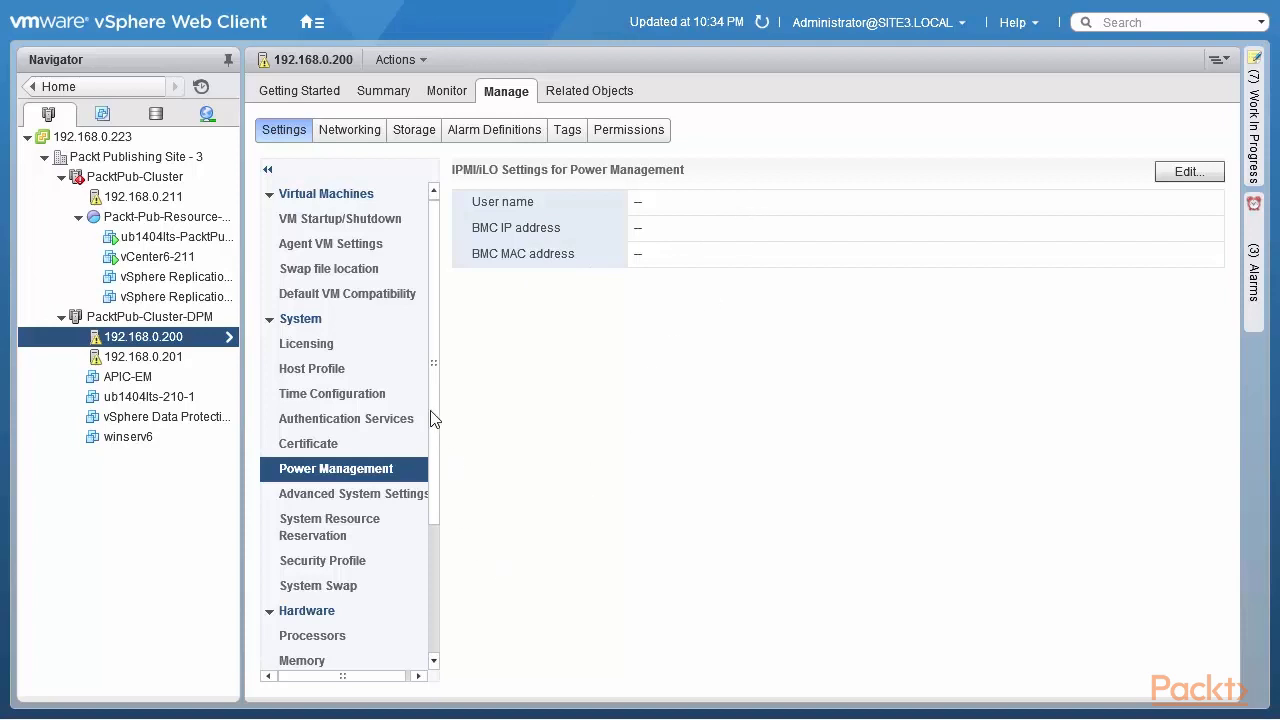
# Step: Try High performance and Low power policies on host 192.168.0.200, then keep Balanced
pyautogui.scroll(-3, 432, 400)
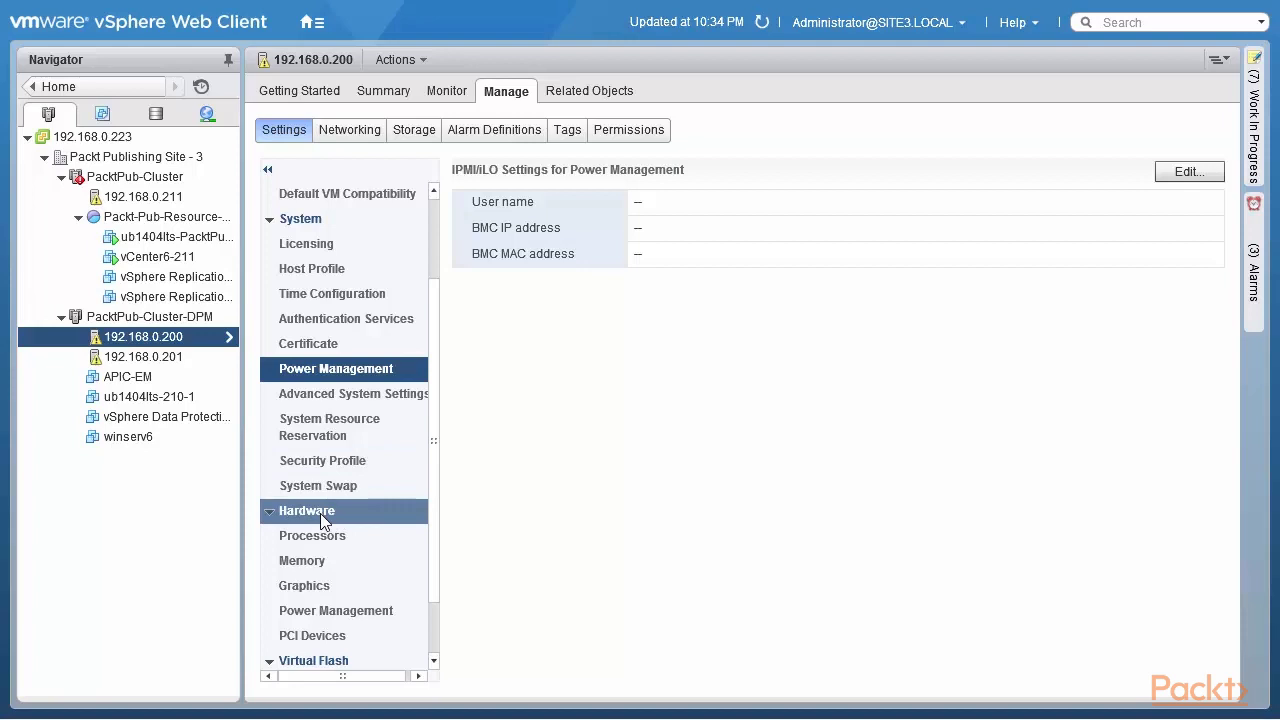
pyautogui.click(333, 616)
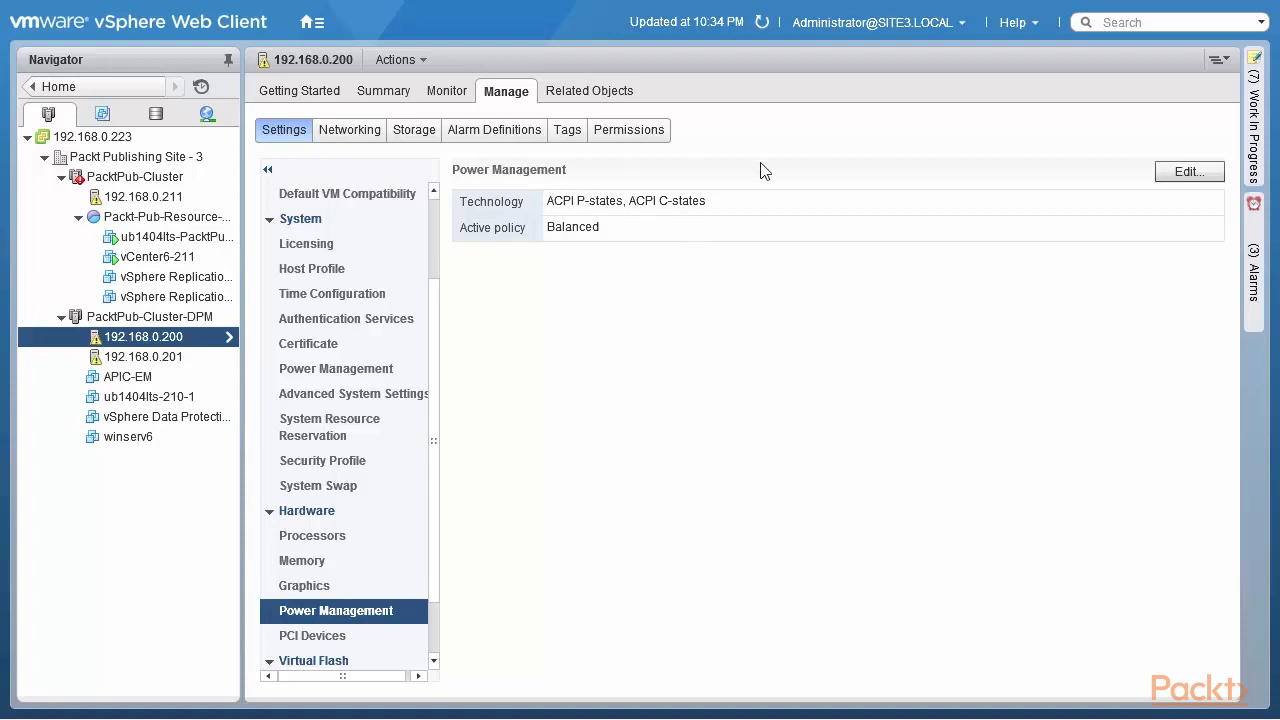
pyautogui.click(1183, 174)
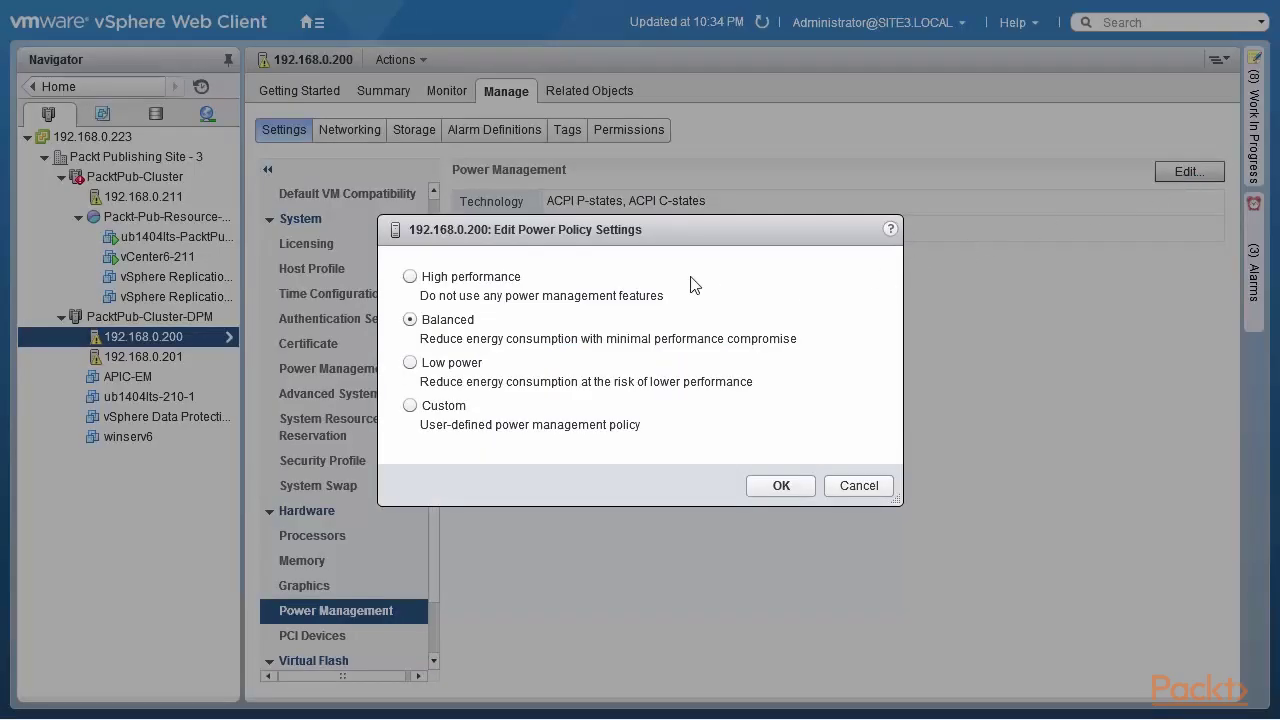
pyautogui.click(409, 278)
pyautogui.click(410, 320)
pyautogui.click(409, 364)
pyautogui.click(411, 320)
pyautogui.click(781, 486)
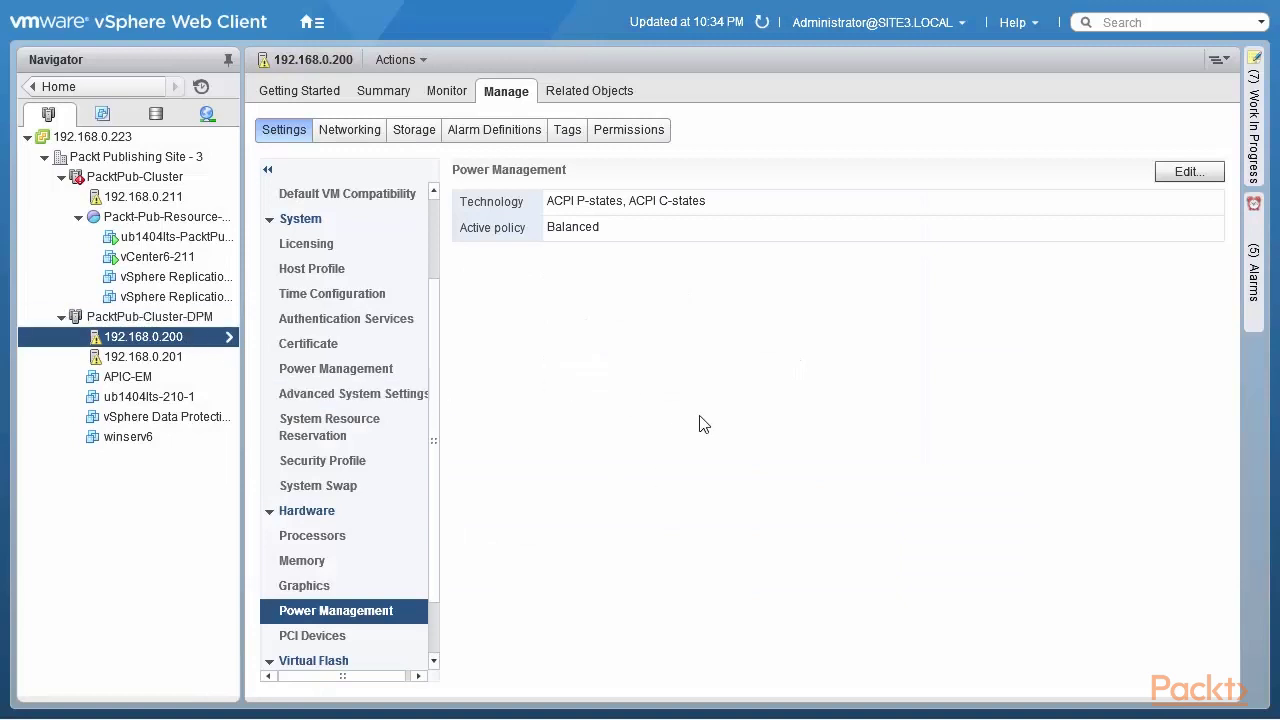
# Step: Browse the host's Security Profile and Processors pages, then return to hardware Power Management
pyautogui.click(430, 464)
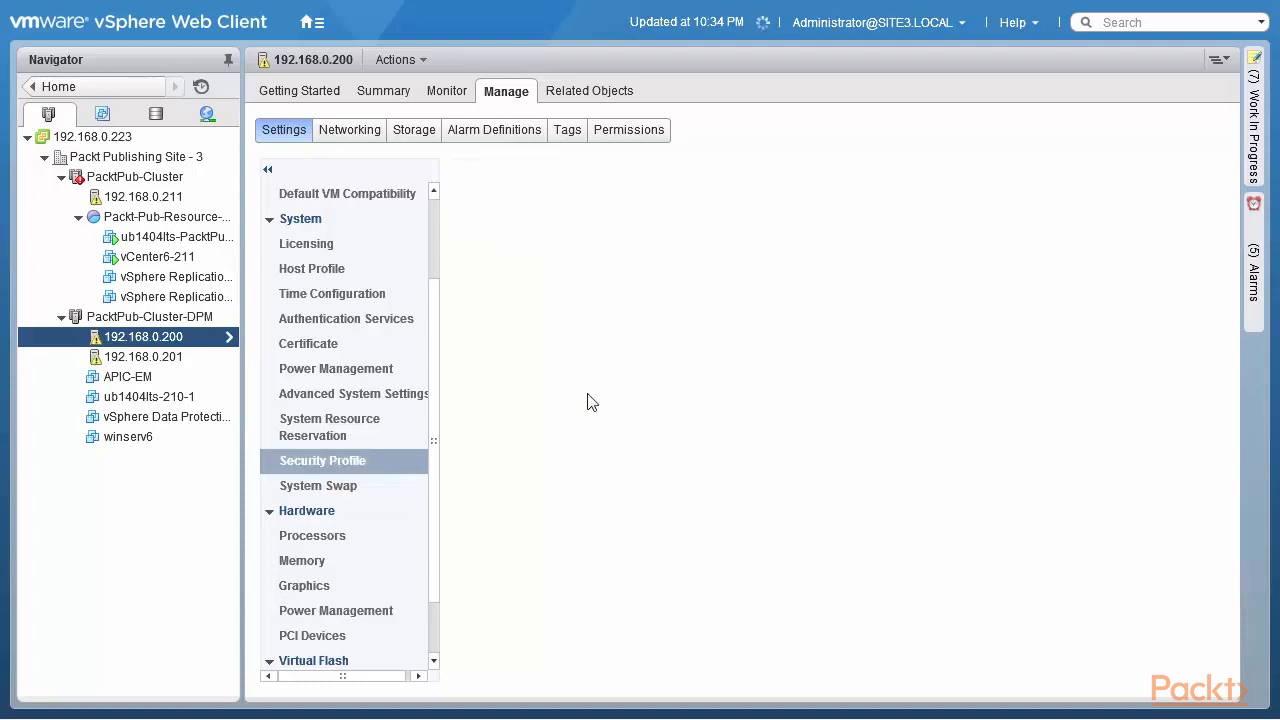
pyautogui.click(340, 538)
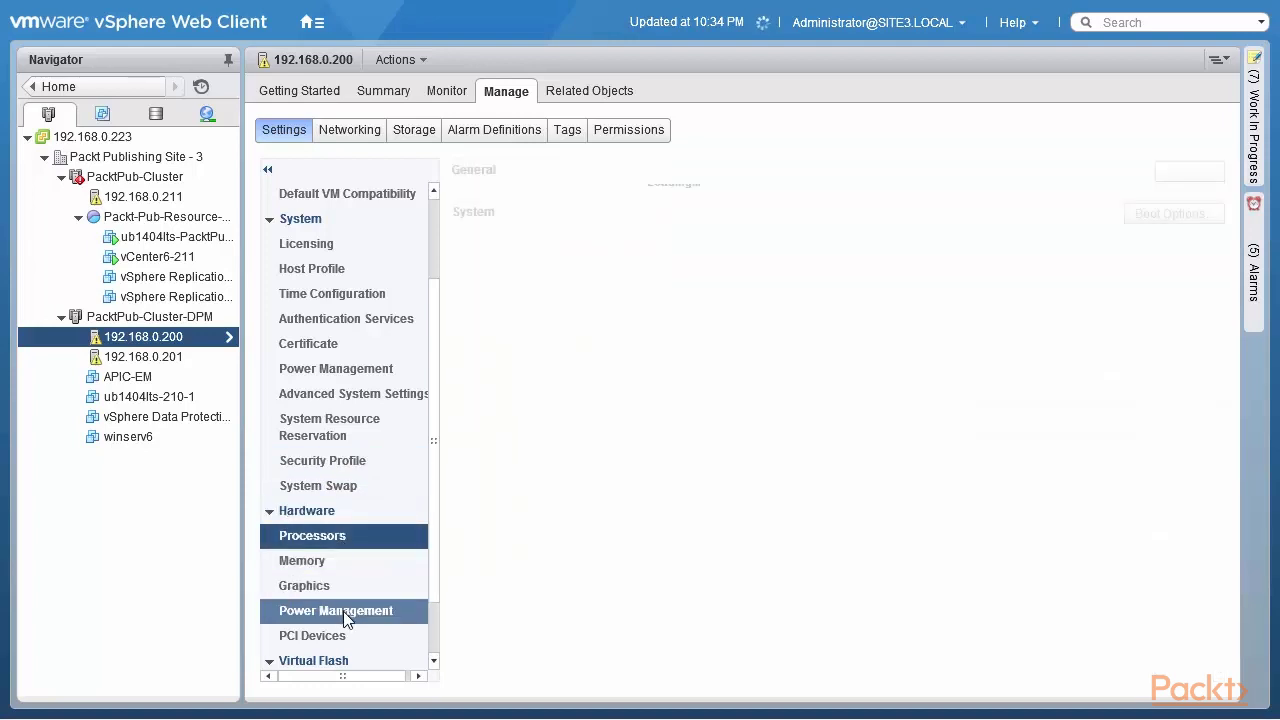
pyautogui.click(343, 611)
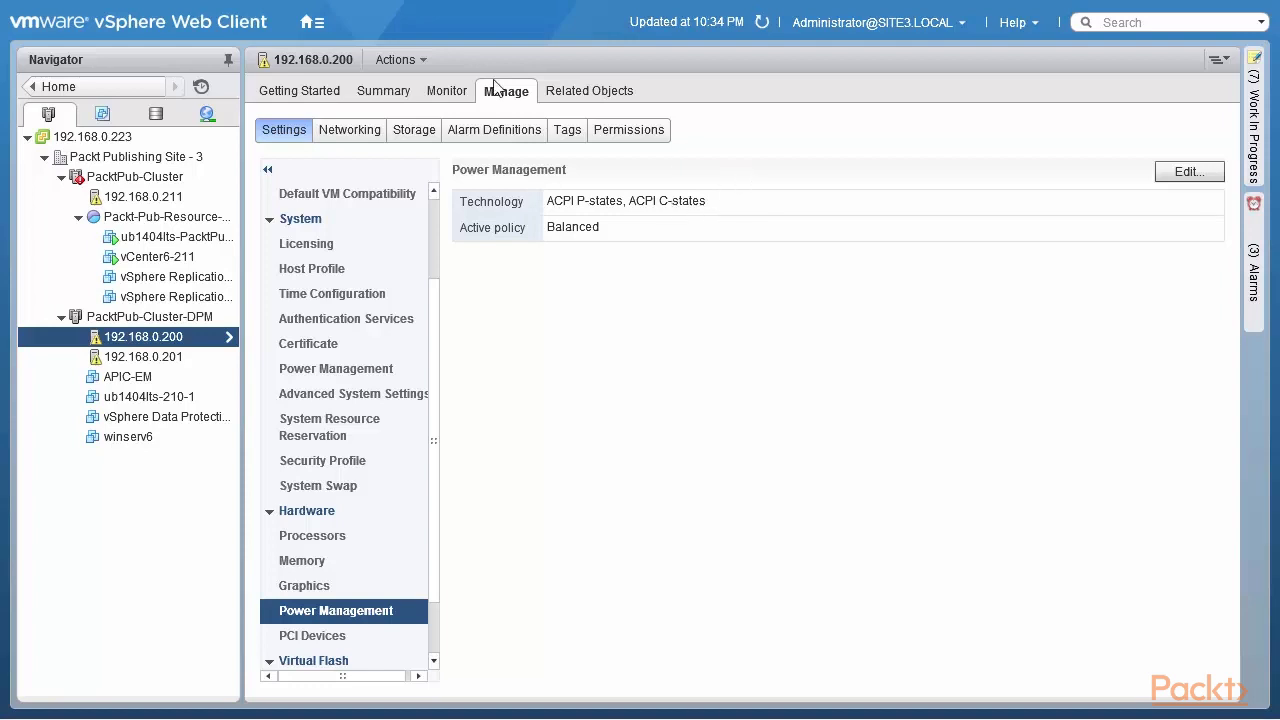
# Step: Show PacktPub-Cluster-DPM's vSphere DRS settings with the Advanced Options section expanded
pyautogui.click(190, 317)
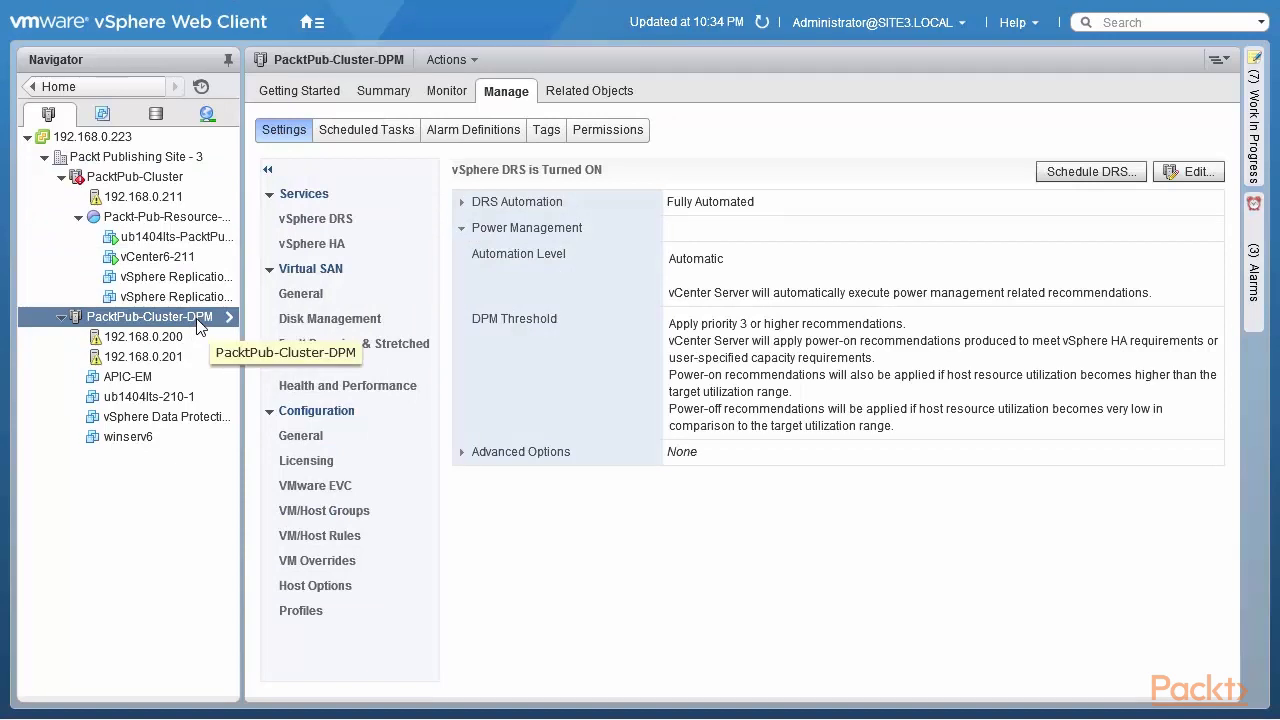
pyautogui.click(337, 226)
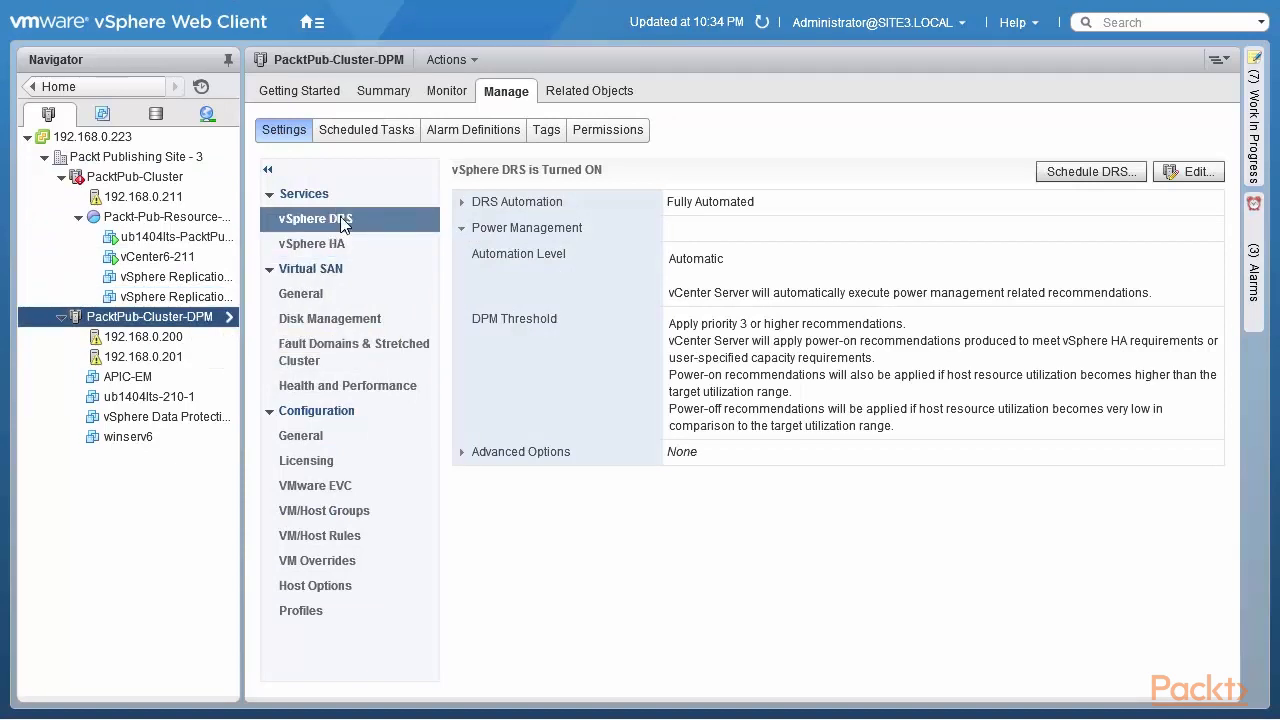
pyautogui.click(341, 218)
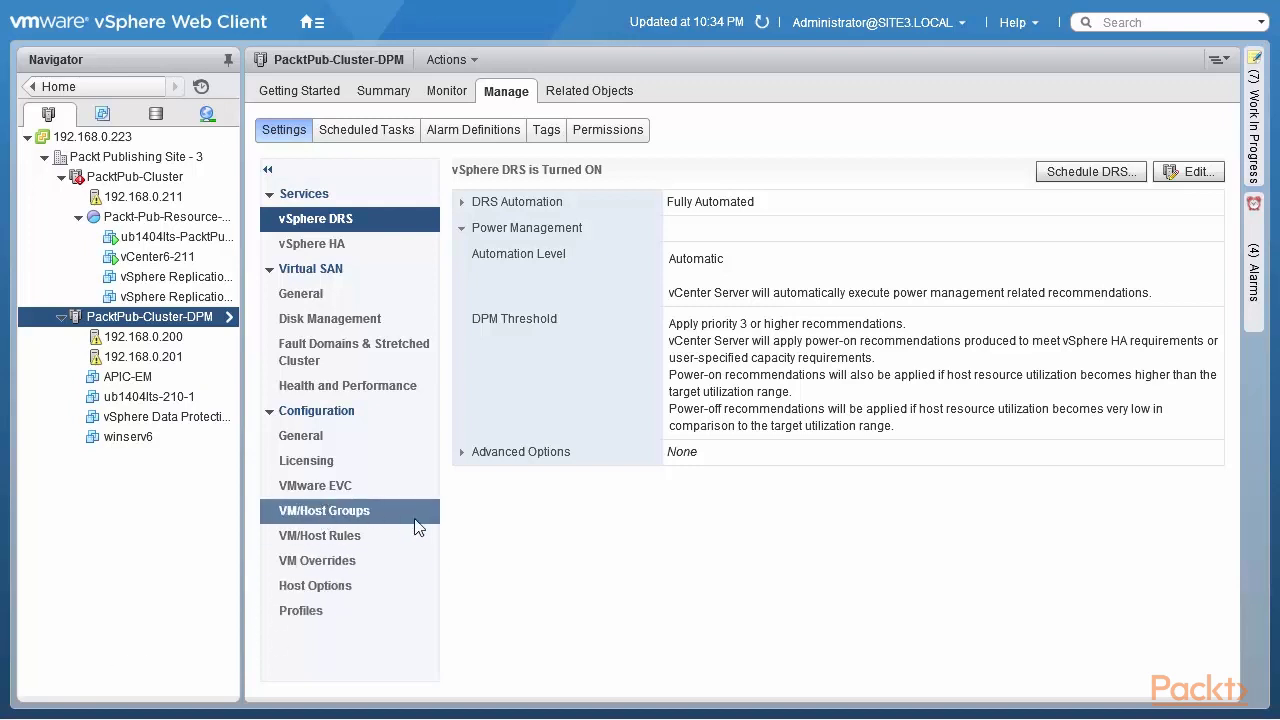
pyautogui.click(463, 453)
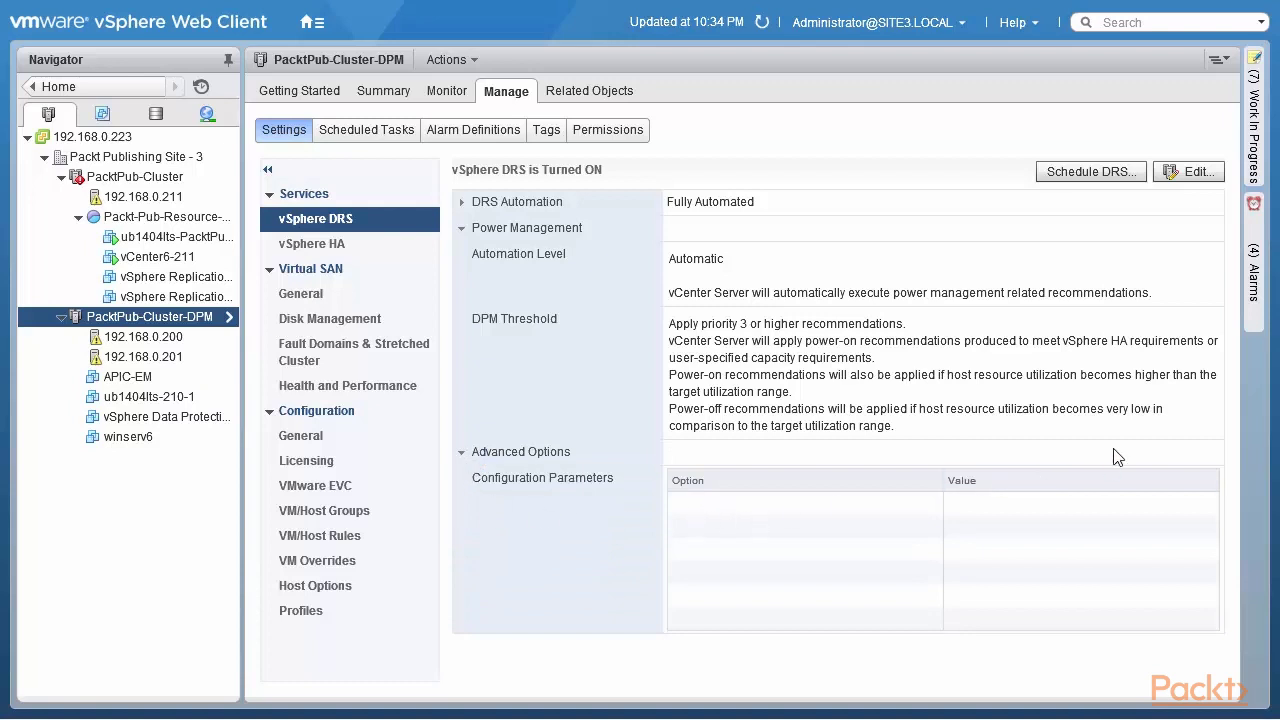
# Step: Edit the cluster's DRS settings and add advanced option DemandCapacityRatioTarget with value 70
pyautogui.click(1196, 176)
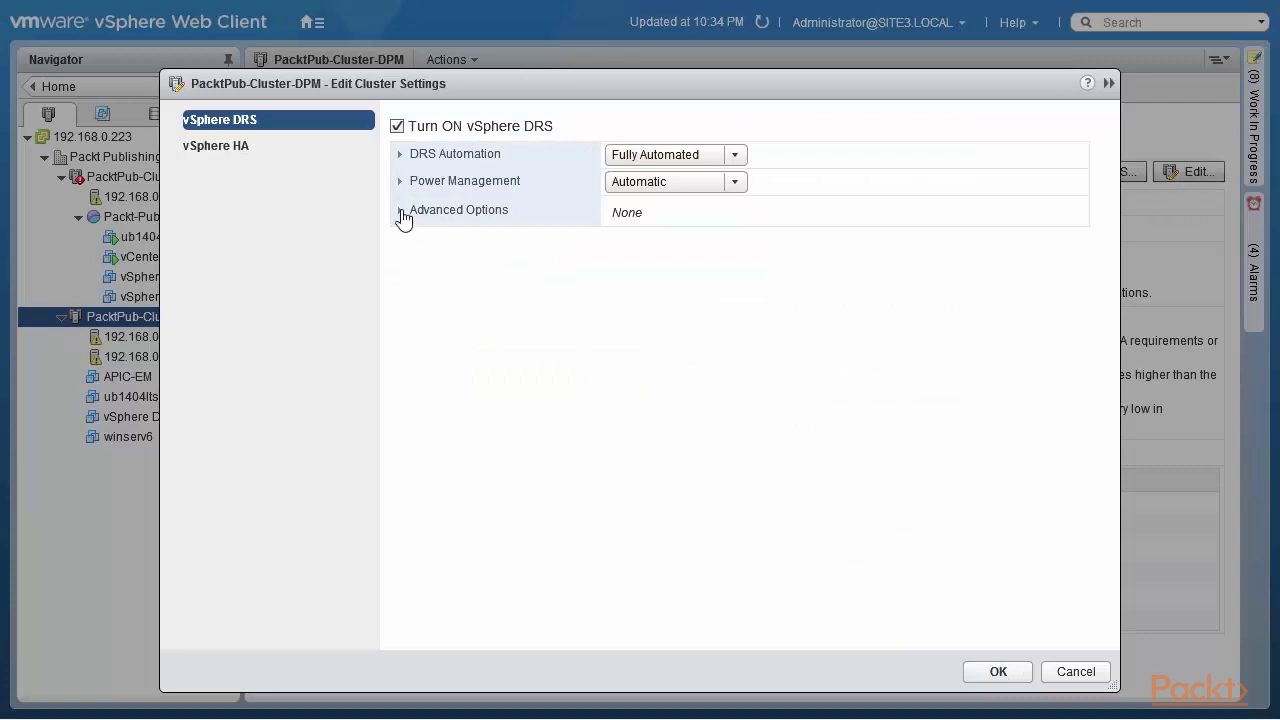
pyautogui.click(402, 210)
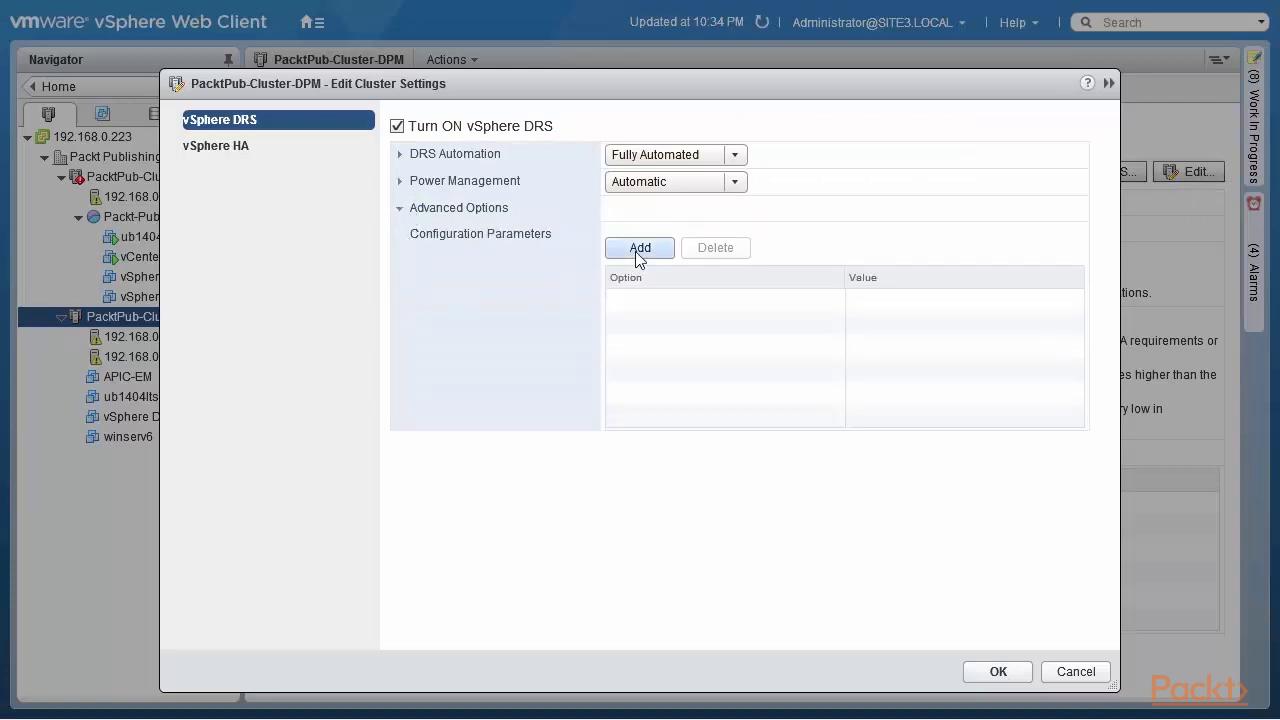
pyautogui.click(637, 249)
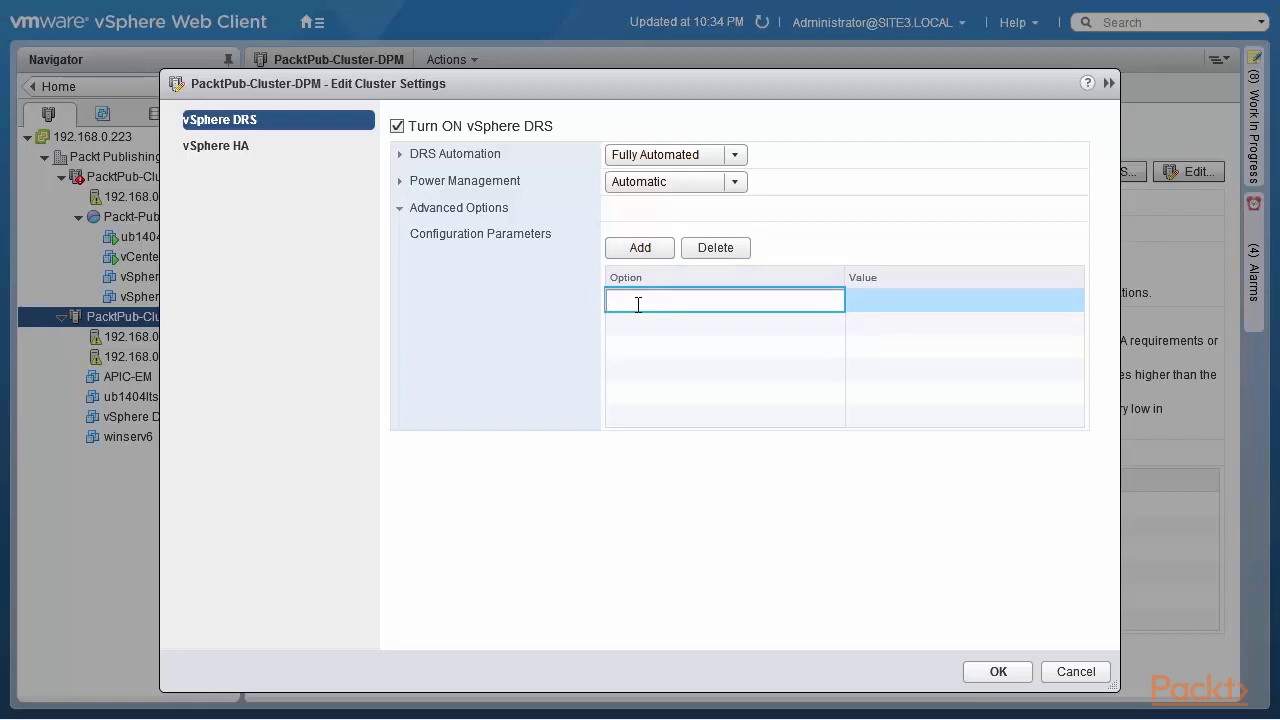
pyautogui.write('DemandCapacityRatioTarget')
pyautogui.click(896, 300)
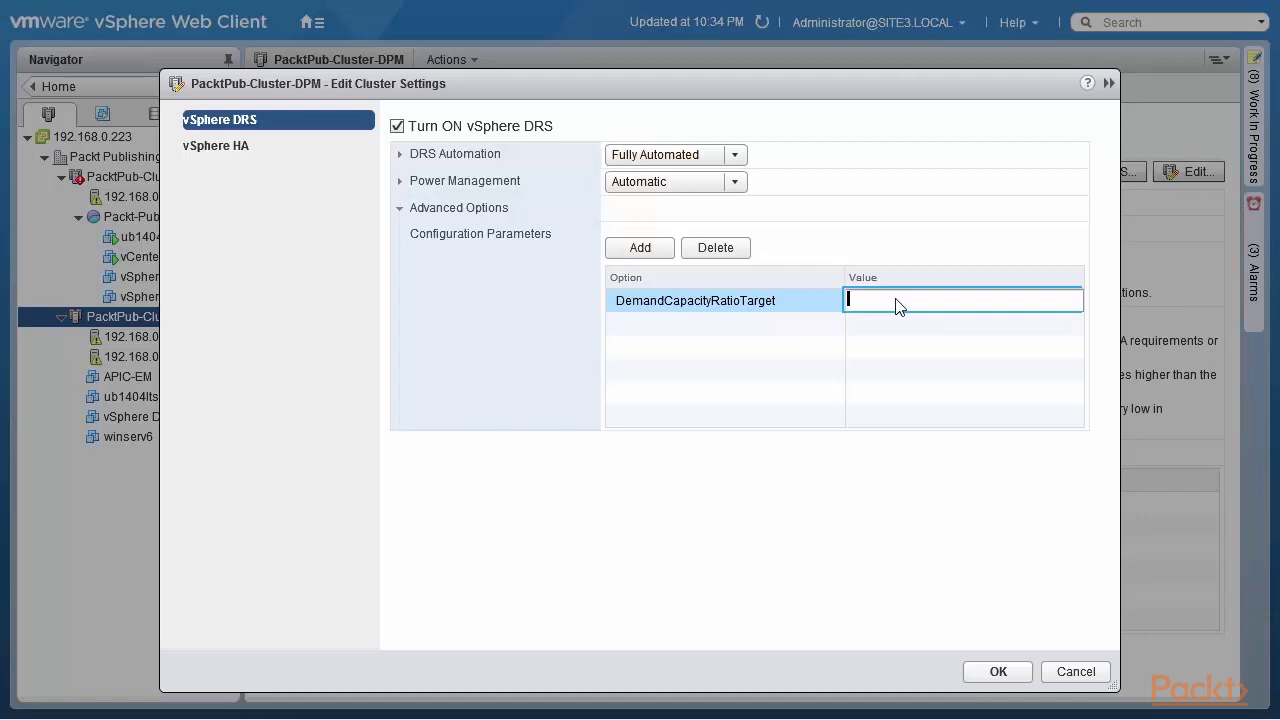
pyautogui.write('70')
# Step: Commit the 70 value, add DemandCapacityRatioToleranceHost set to 15, and start a third entry
pyautogui.click(658, 328)
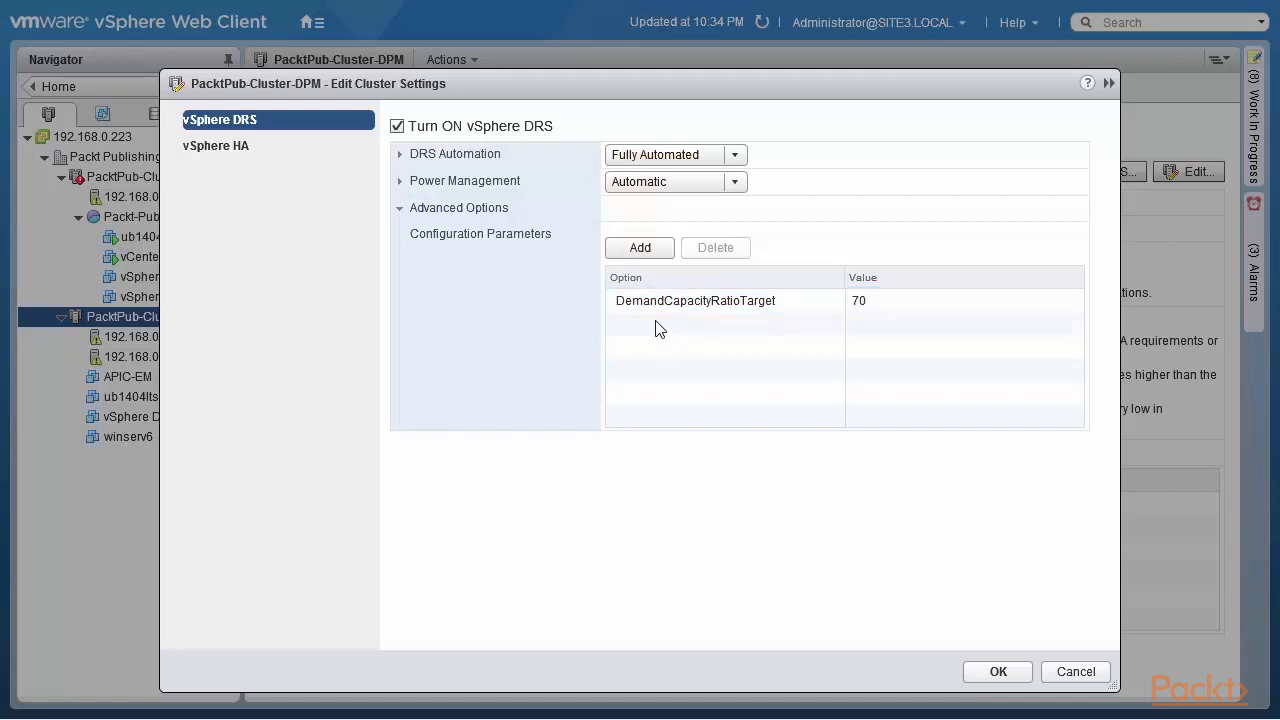
pyautogui.click(642, 251)
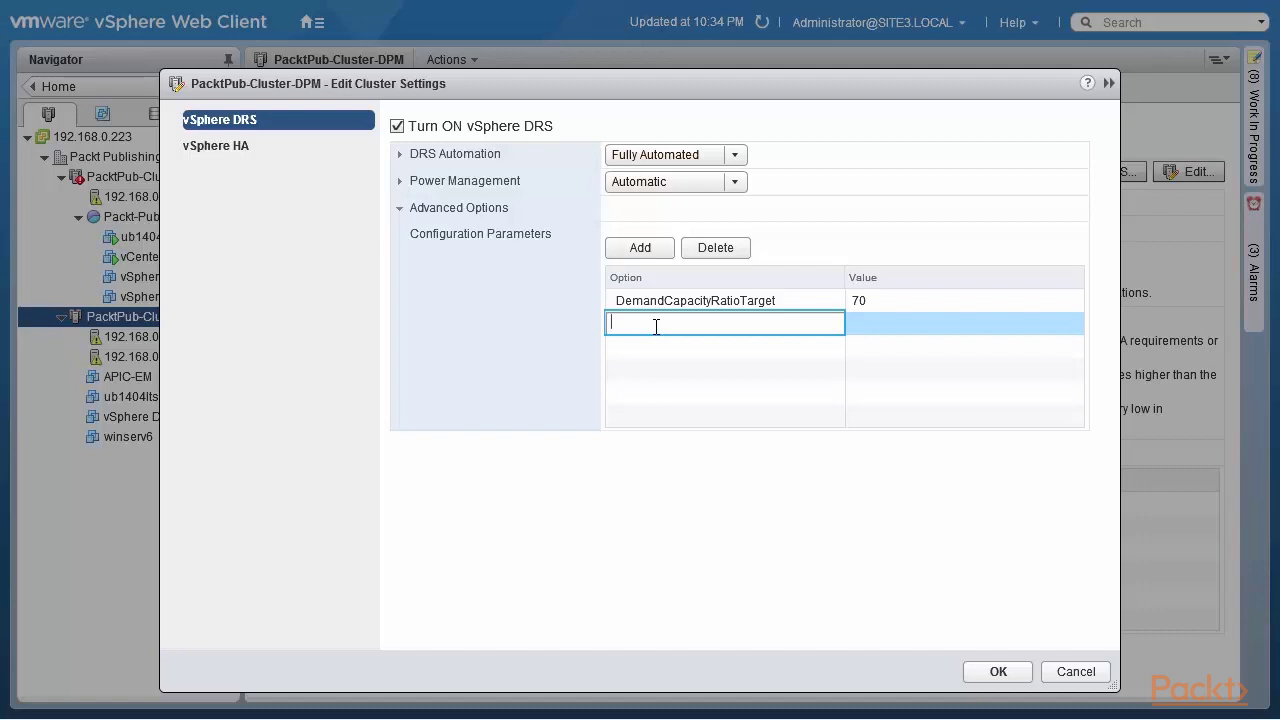
pyautogui.write('DemandCapacityRatioToleranceHost')
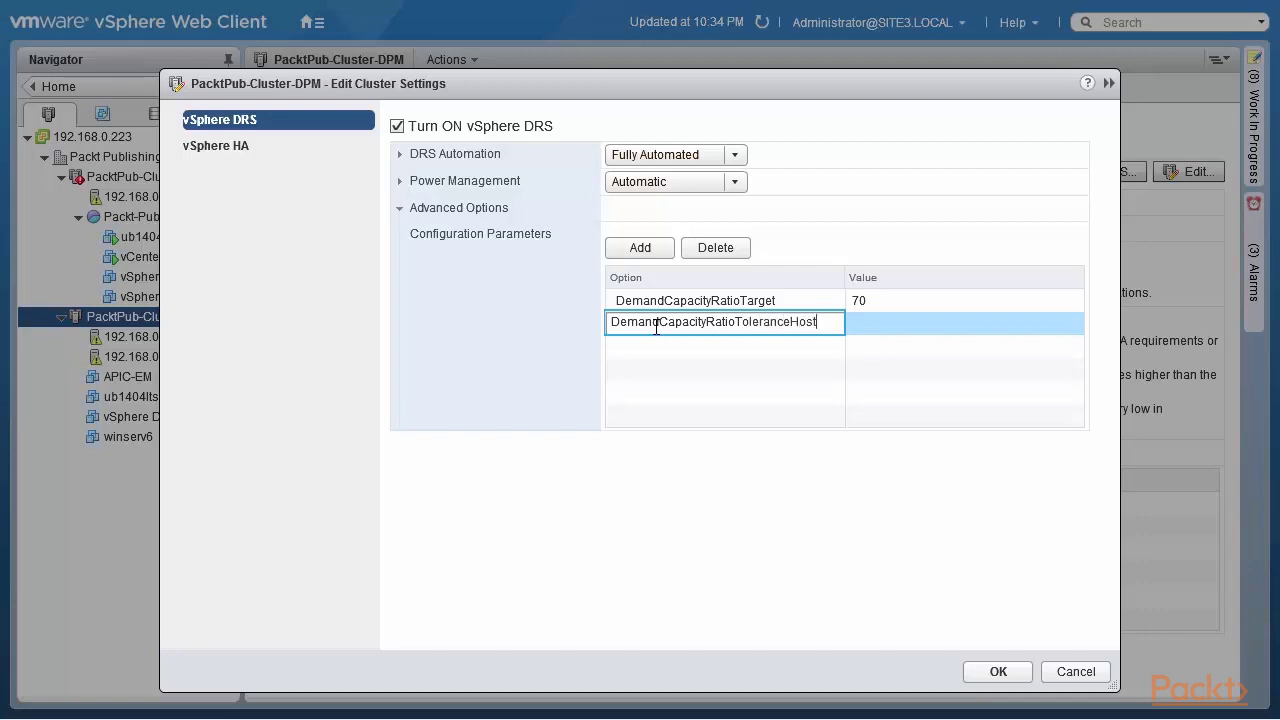
pyautogui.click(876, 330)
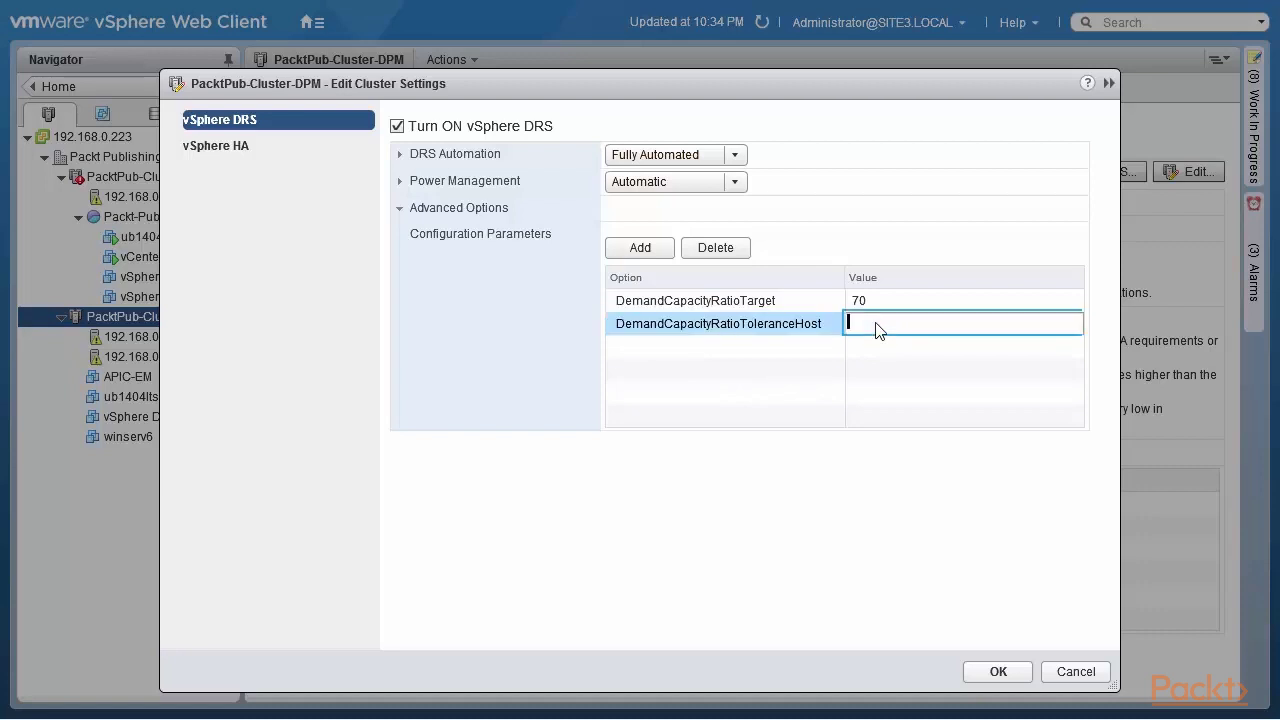
pyautogui.write('15')
pyautogui.click(804, 383)
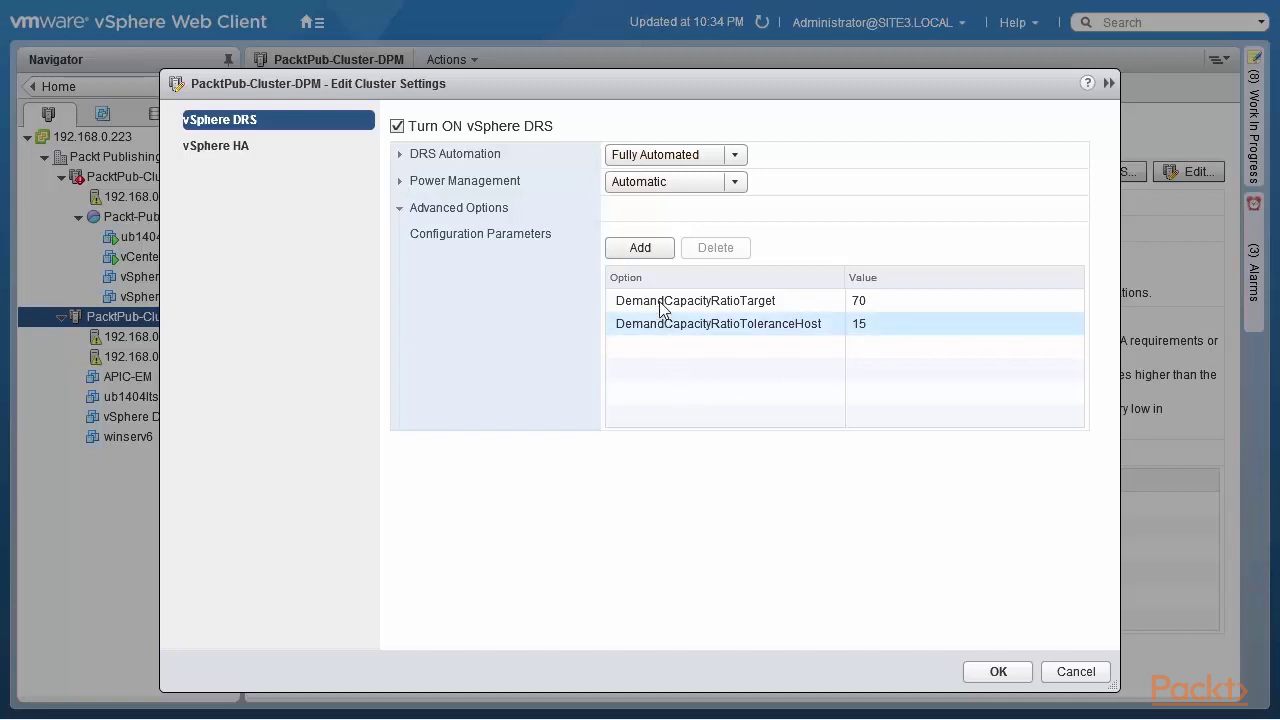
pyautogui.click(645, 248)
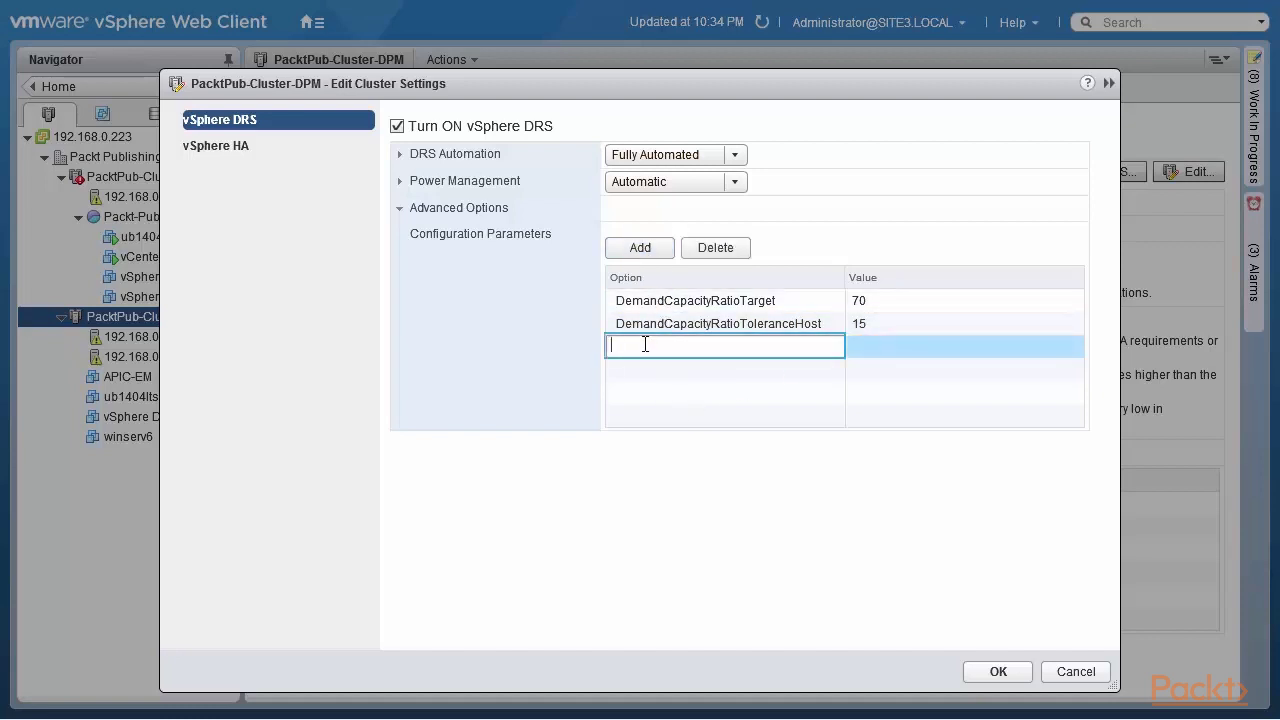
# Step: Add advanced option VmDemandHistorySecsHostOn with value 360
pyautogui.write('VmDemandHistorySecsHostOn')
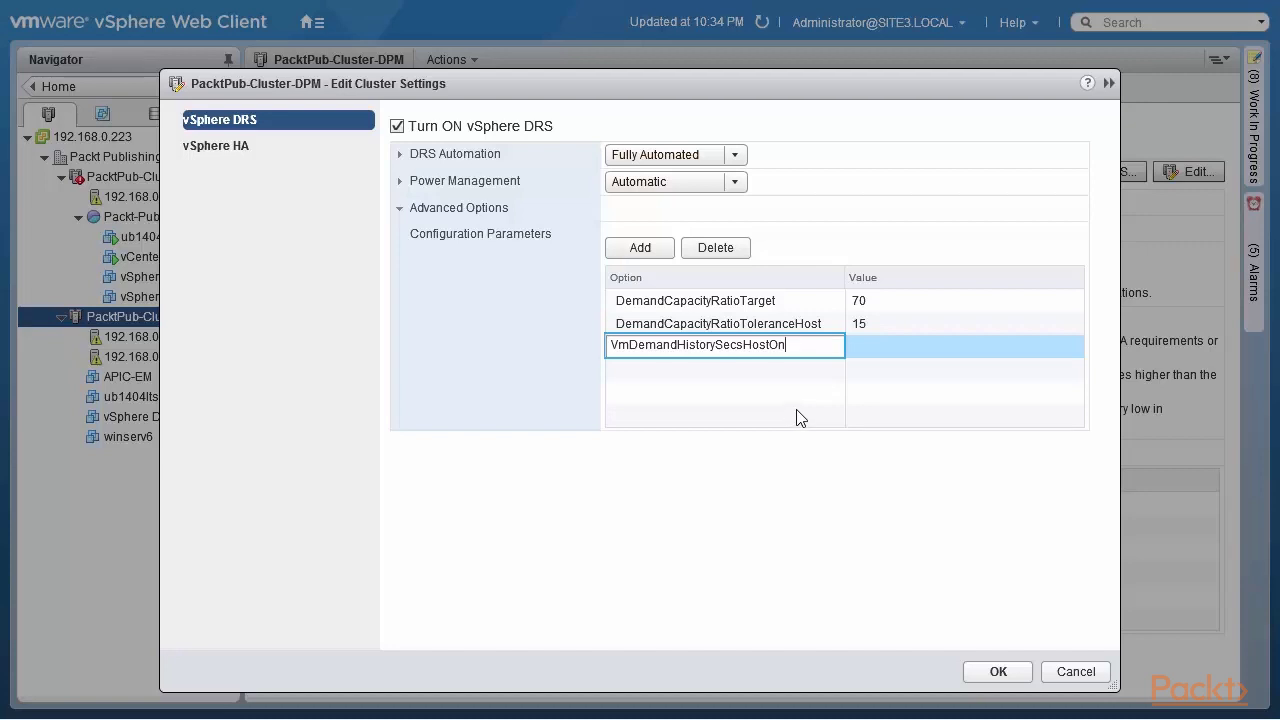
pyautogui.click(866, 352)
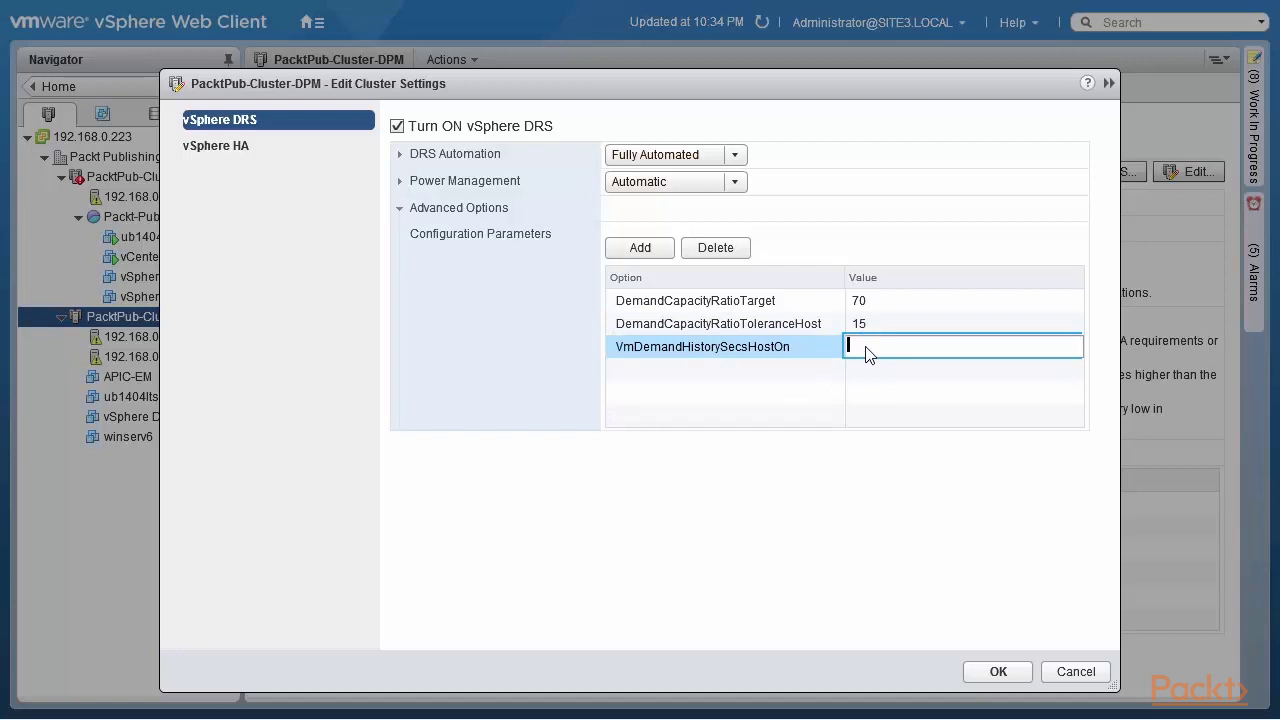
pyautogui.write('360')
pyautogui.click(632, 364)
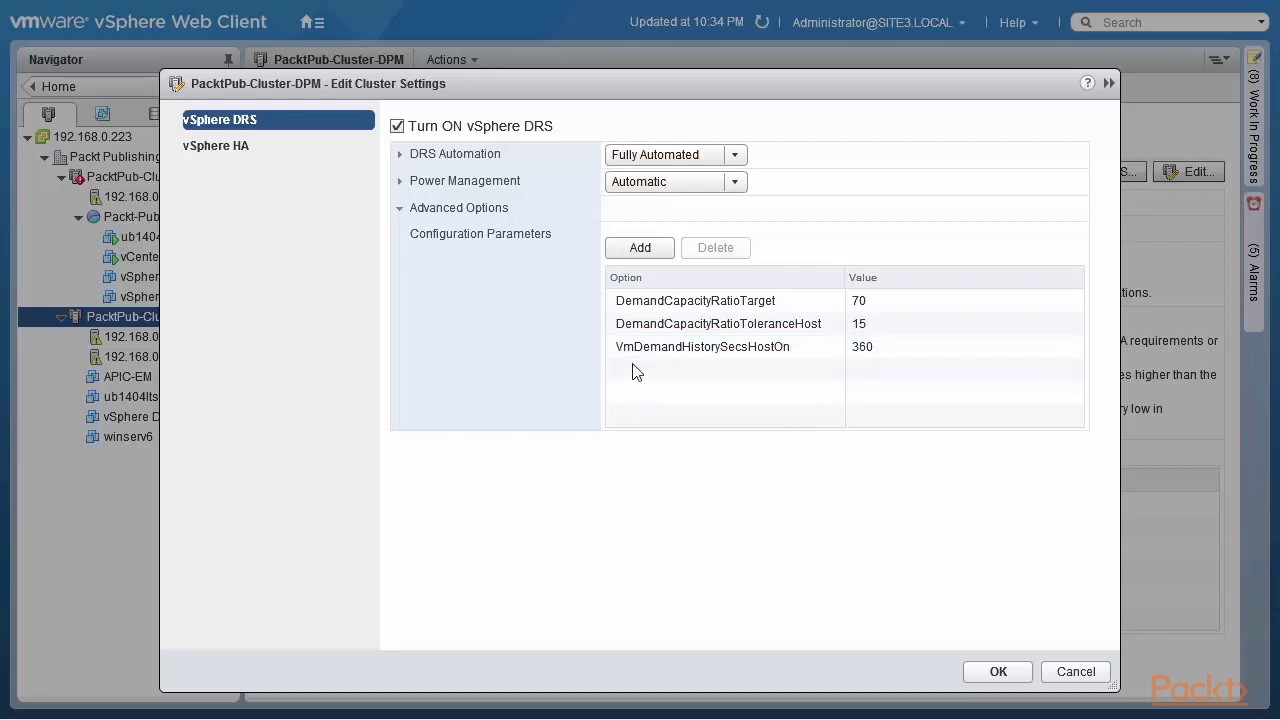
# Step: Add advanced option VmDemandHistorySecsHostOff with value 3000
pyautogui.click(640, 247)
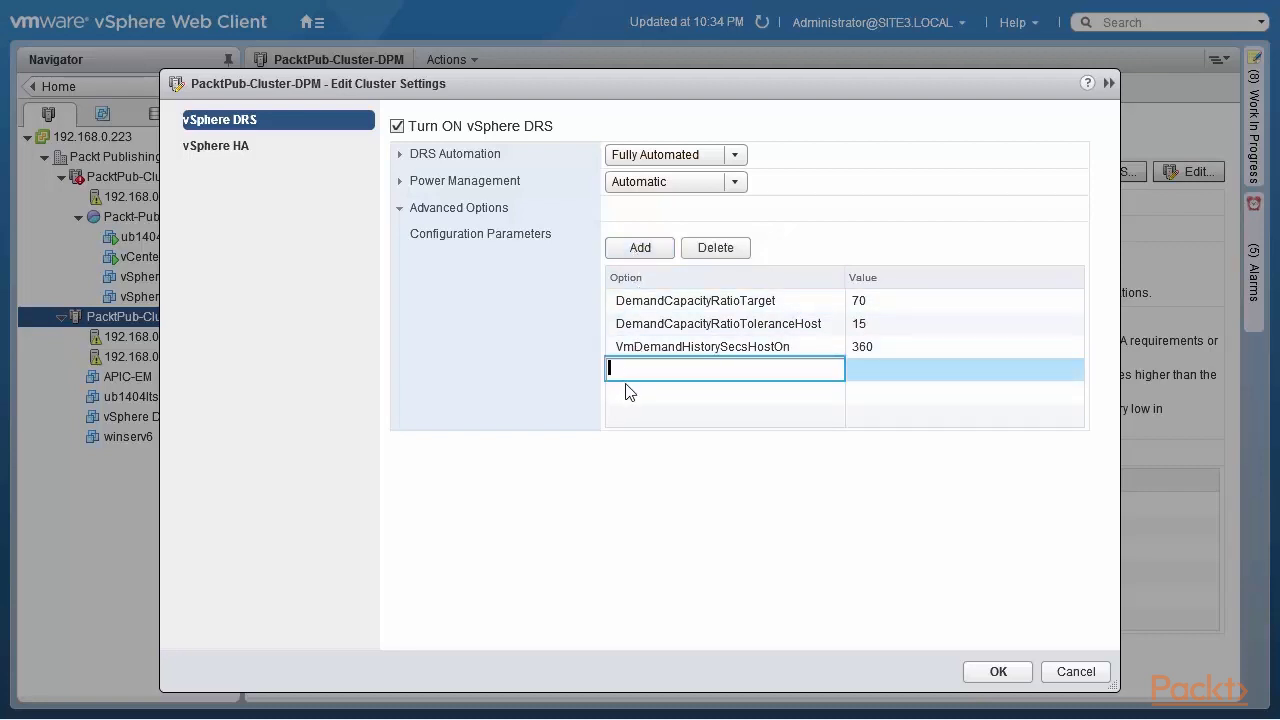
pyautogui.write('VmDemandHistorySecsHostOff')
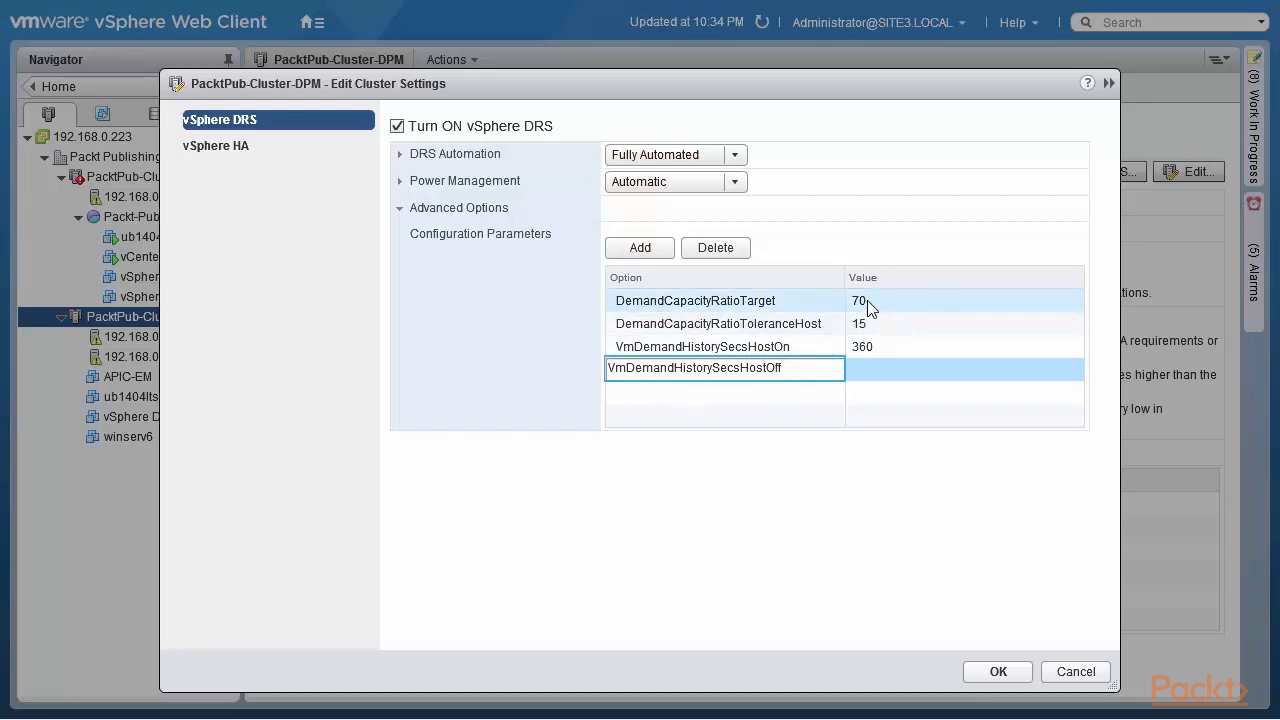
pyautogui.click(866, 372)
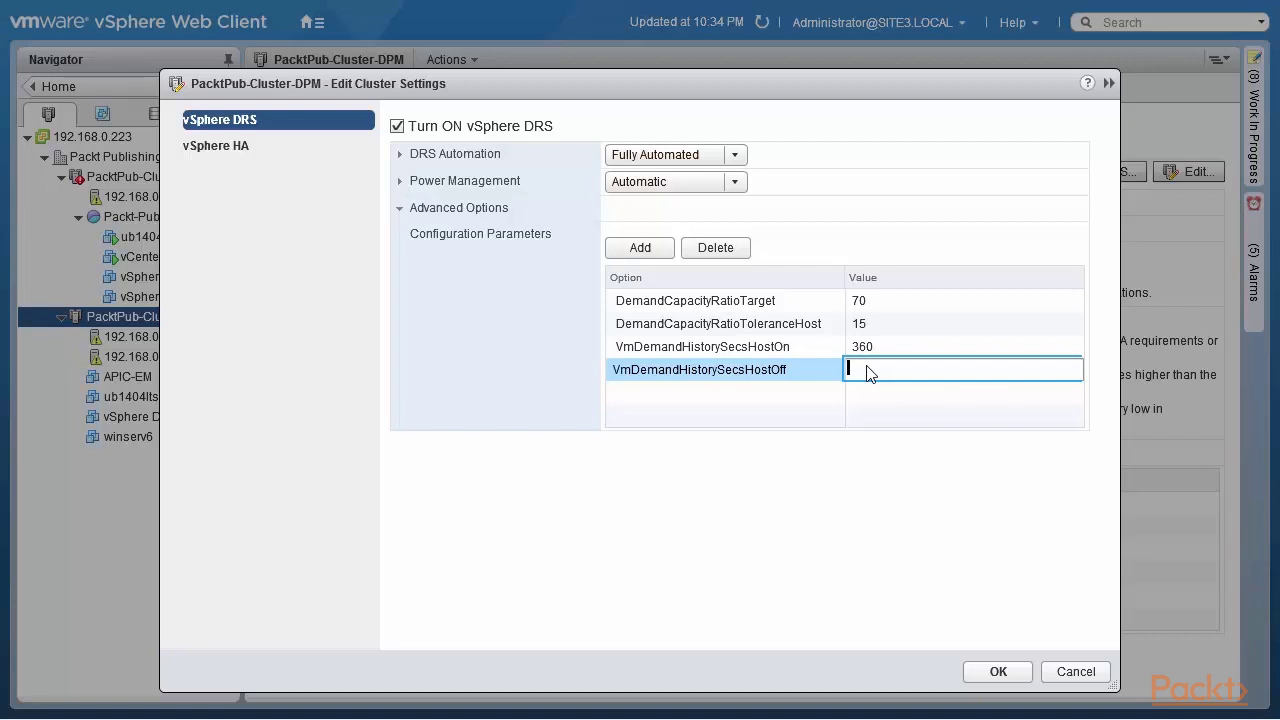
pyautogui.write('3000')
pyautogui.click(826, 490)
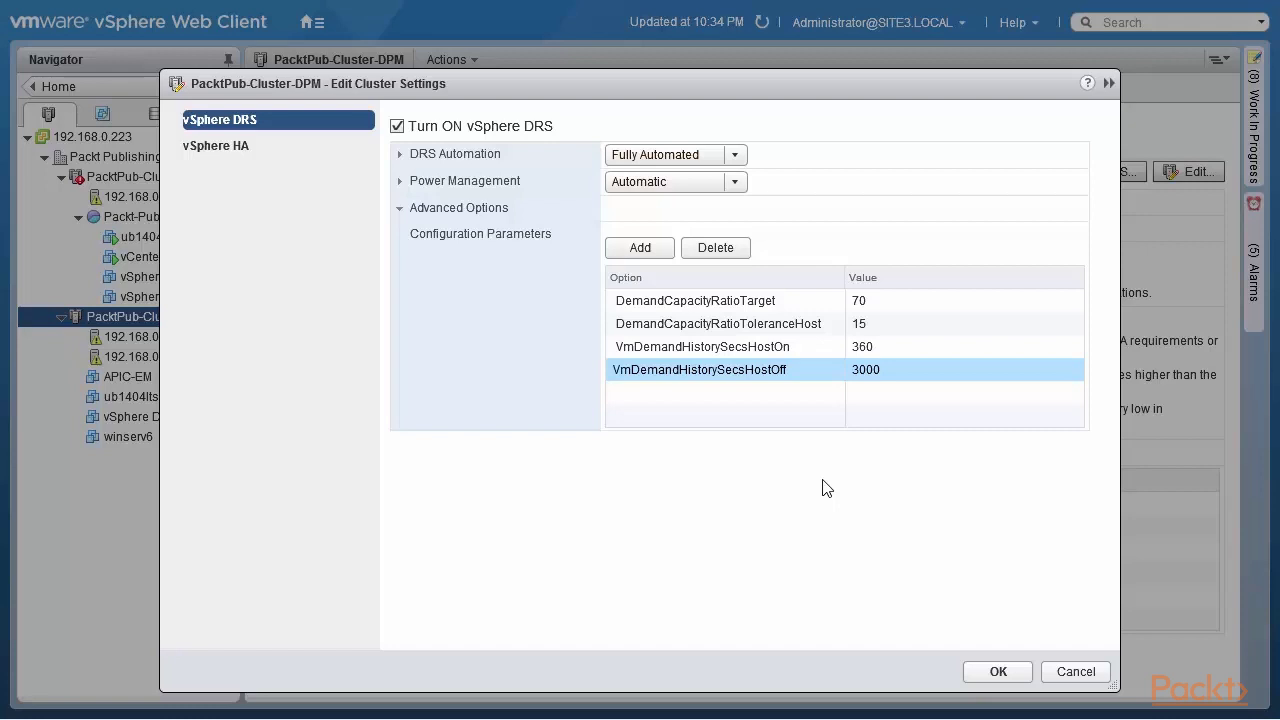
# Step: Add MinPoweredOnCpuCapacity with value 50000, then start another blank option row
pyautogui.click(640, 248)
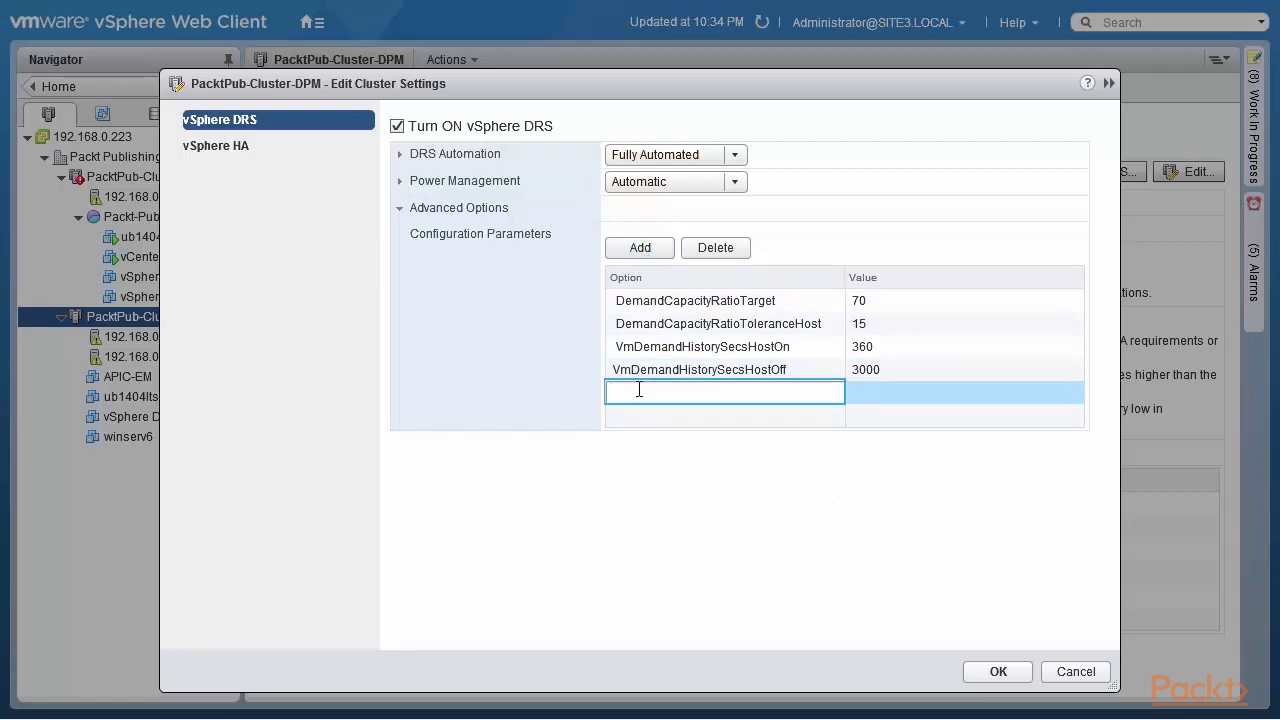
pyautogui.write('MinPoweredOnCpuCapacity')
pyautogui.click(884, 396)
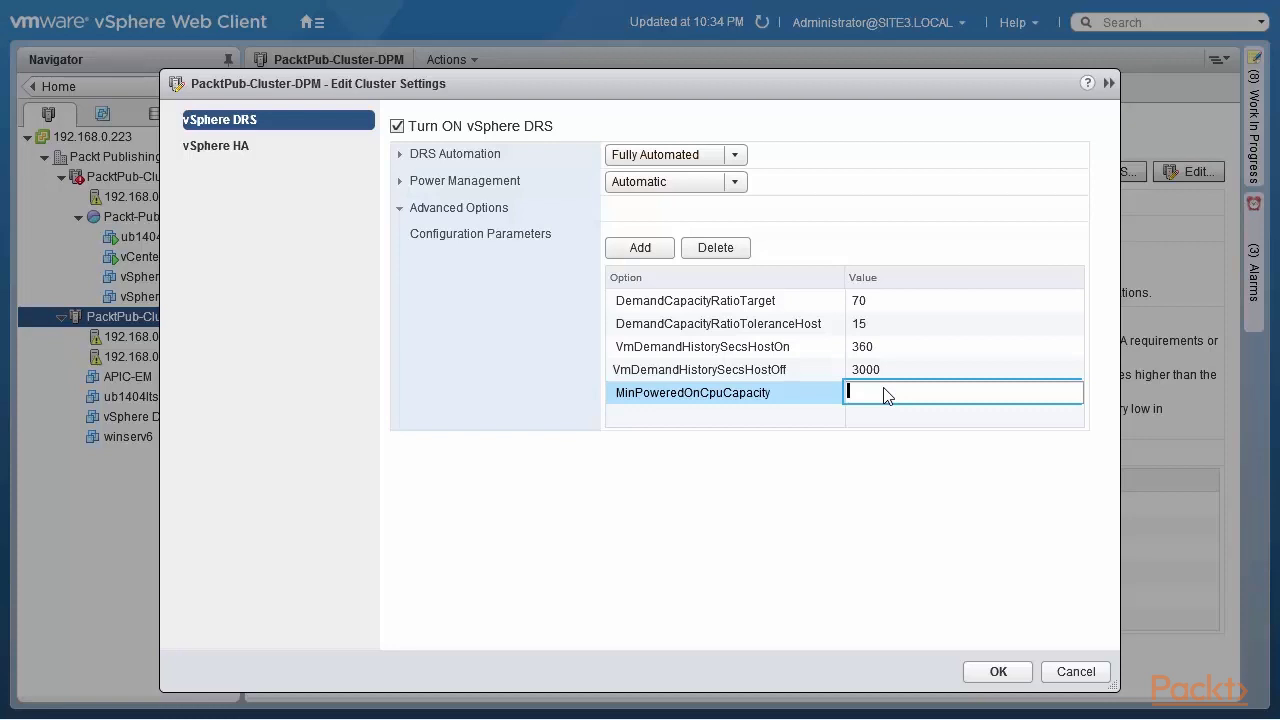
pyautogui.write('50000')
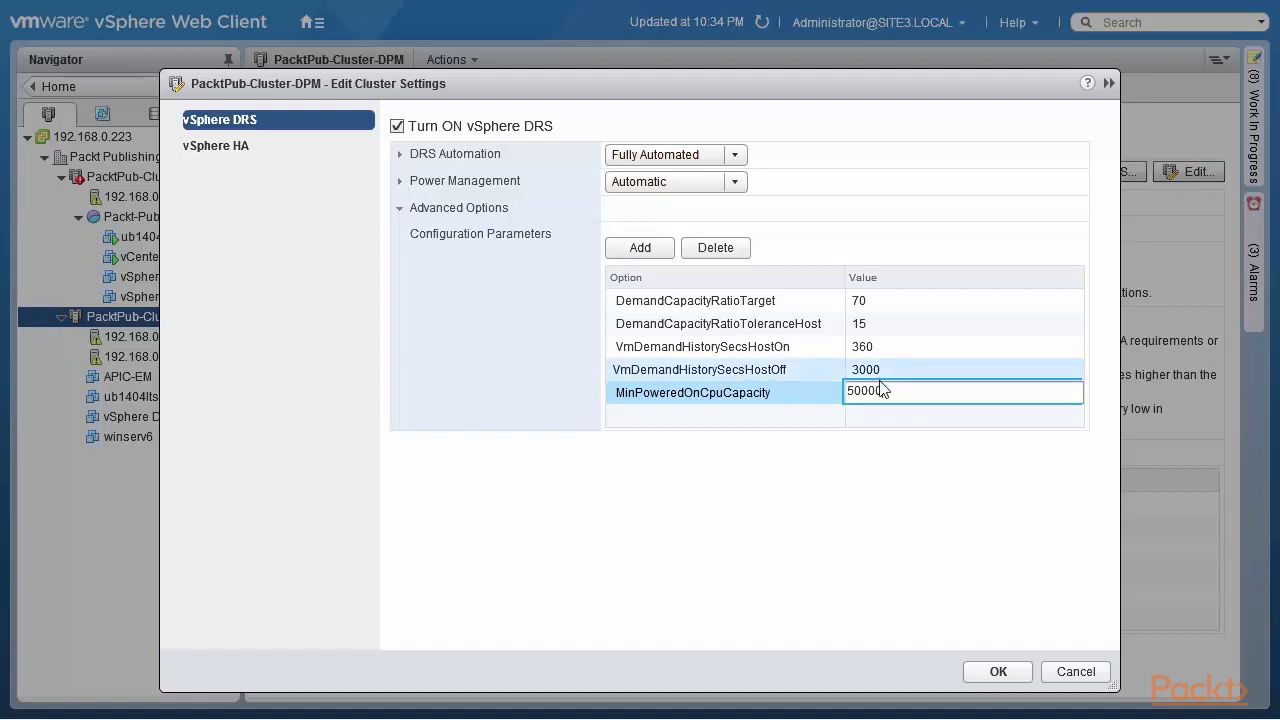
pyautogui.moveTo(881, 386); pyautogui.dragTo(145, 275)
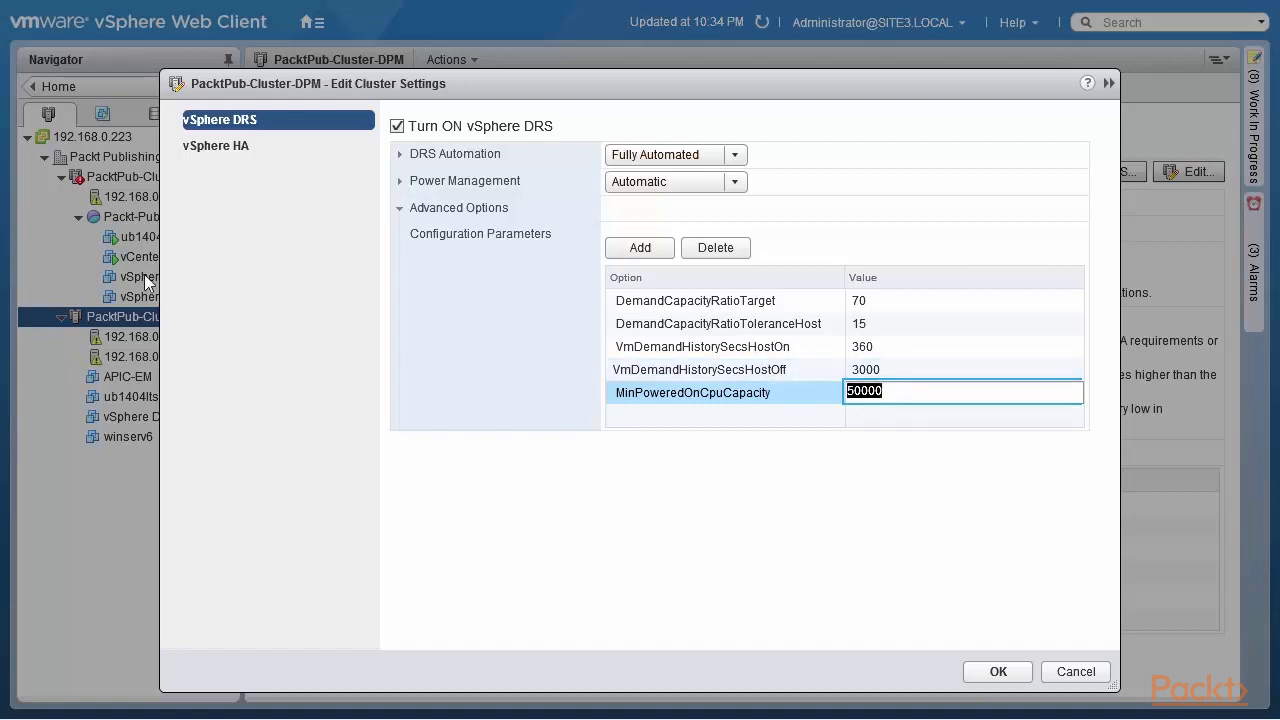
pyautogui.click(636, 252)
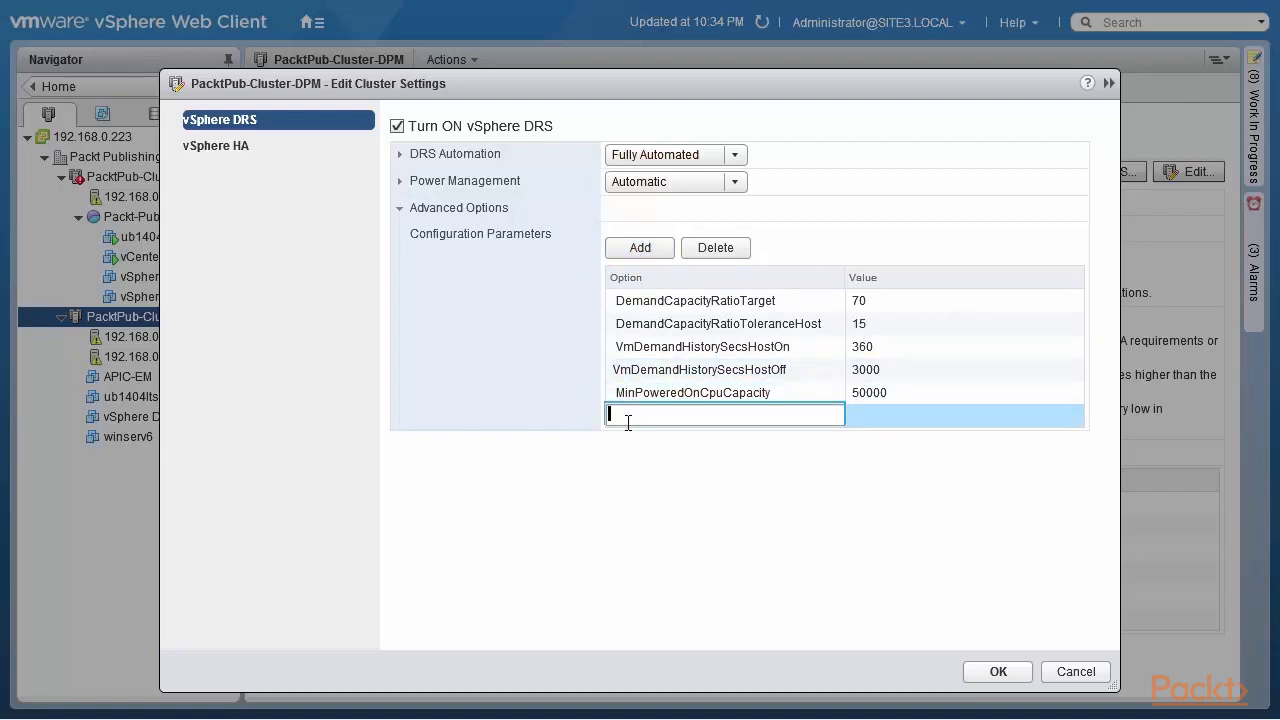
# Step: Enter MinPoweredOnMemCapacity with value 100000 in the new option row
pyautogui.write('MinPoweredOnMemCapacity')
pyautogui.click(872, 422)
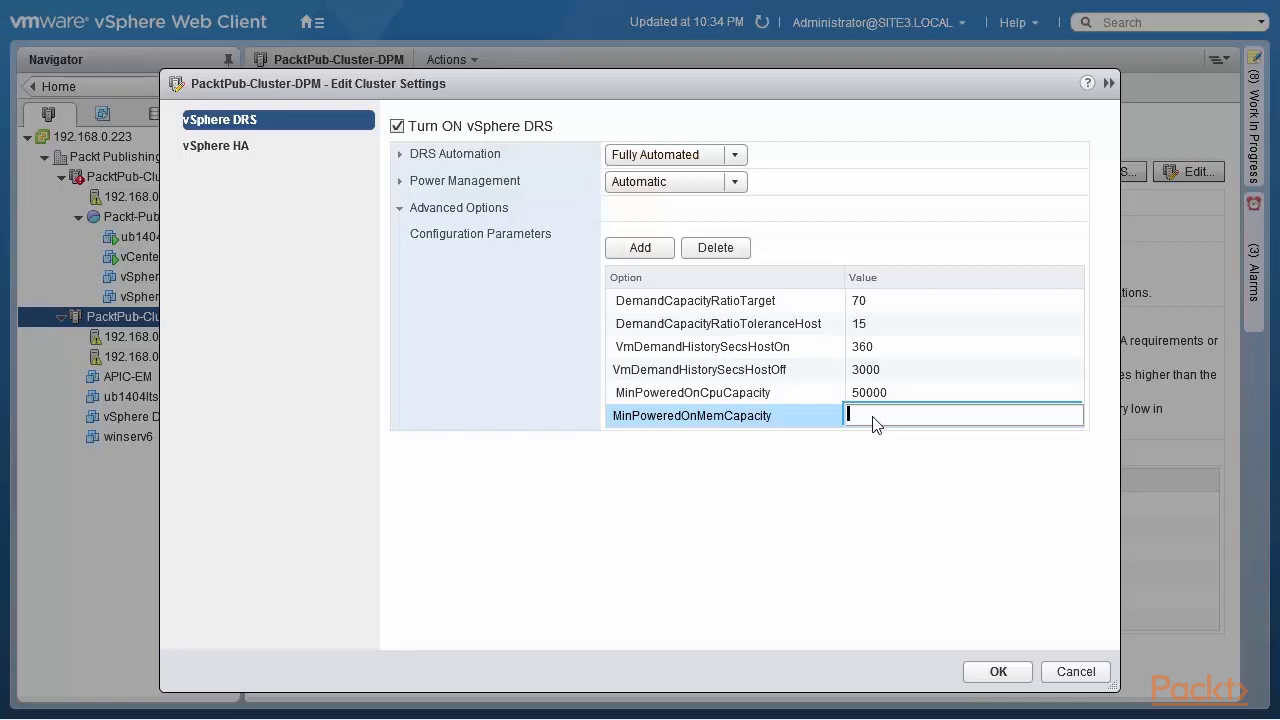
pyautogui.write('100000')
pyautogui.click(852, 462)
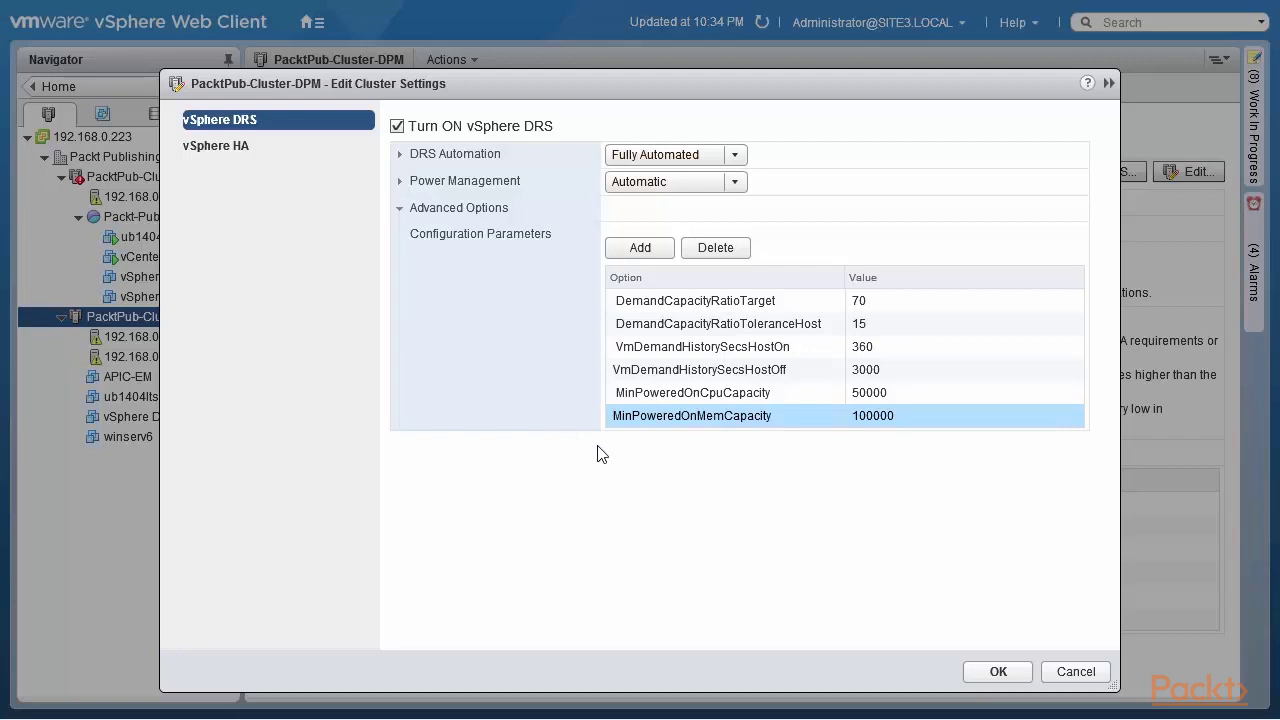
# Step: Add a new option row with HostMinUptimeSecs set to 600
pyautogui.click(642, 250)
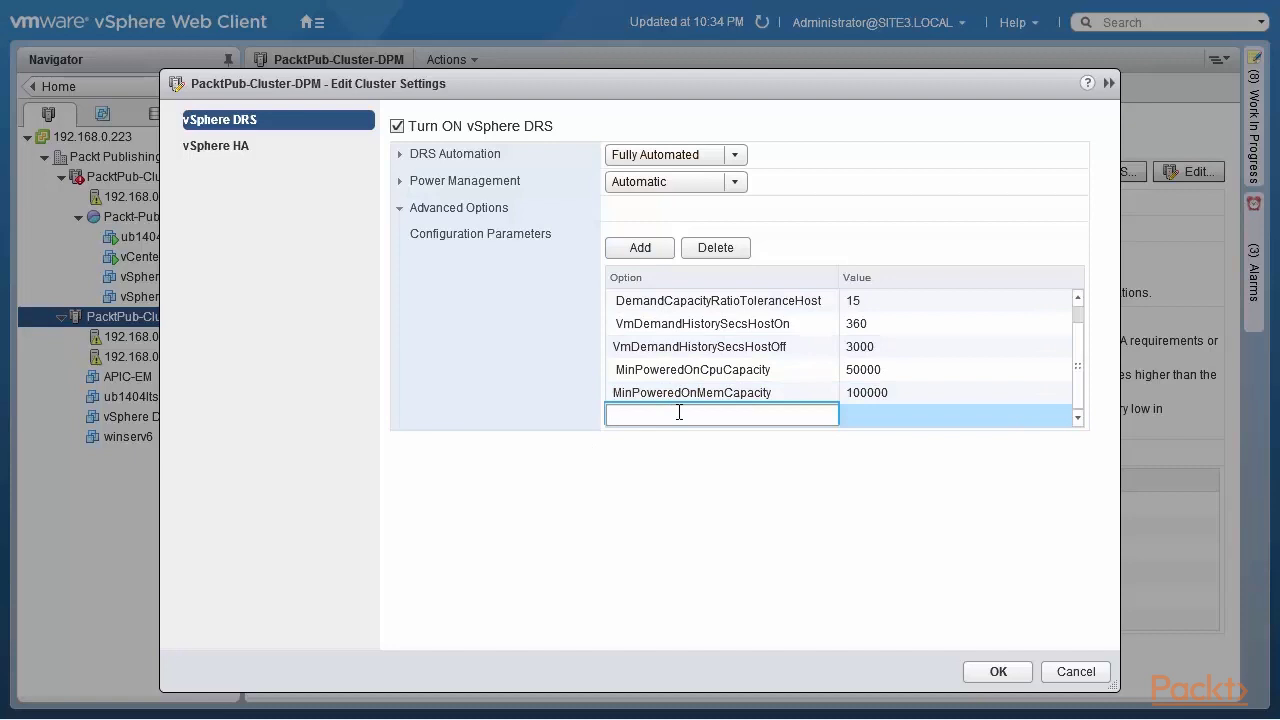
pyautogui.write('HostMinUptimeS')
pyautogui.write('ecs')
pyautogui.click(901, 416)
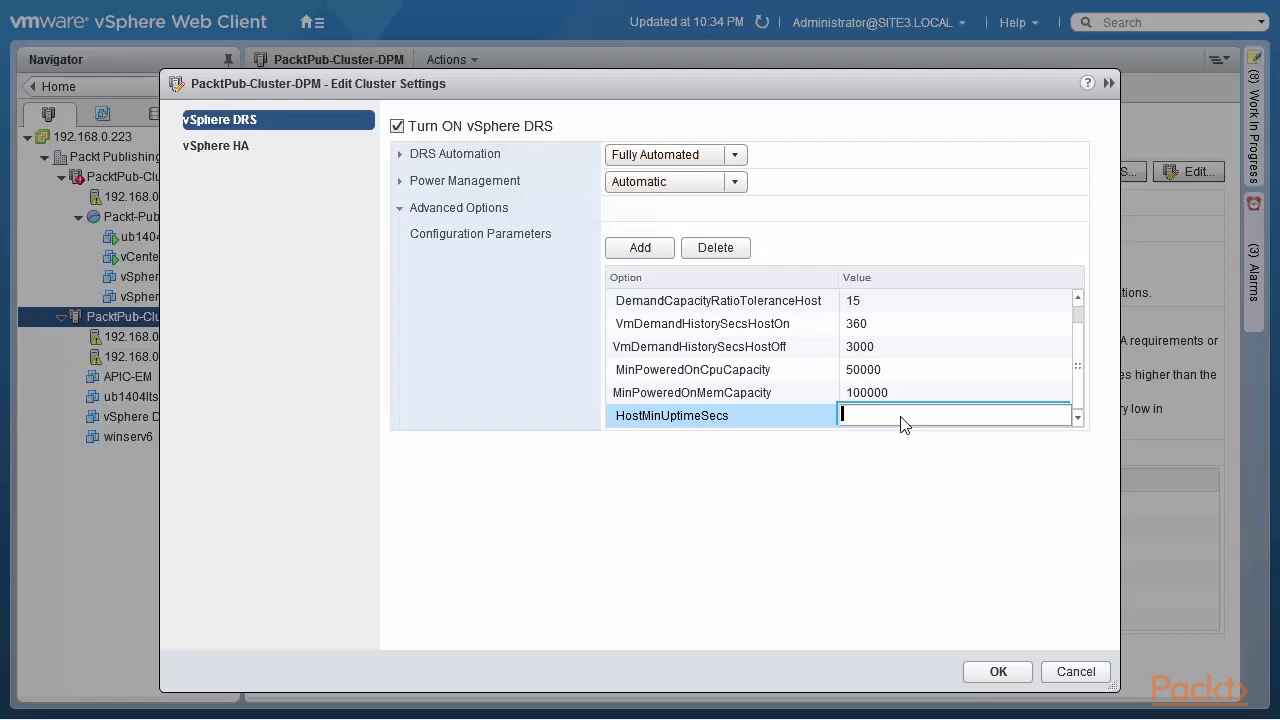
pyautogui.write('600')
pyautogui.click(862, 488)
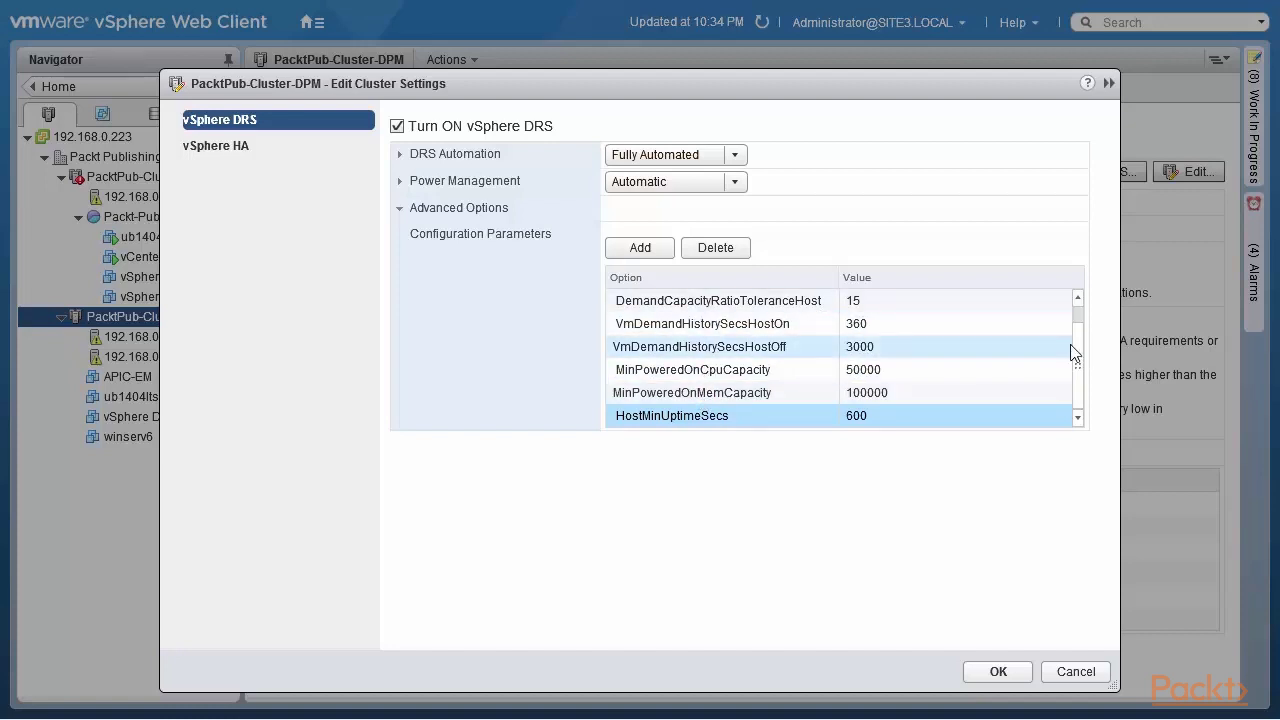
pyautogui.moveTo(1083, 351); pyautogui.dragTo(1080, 320)
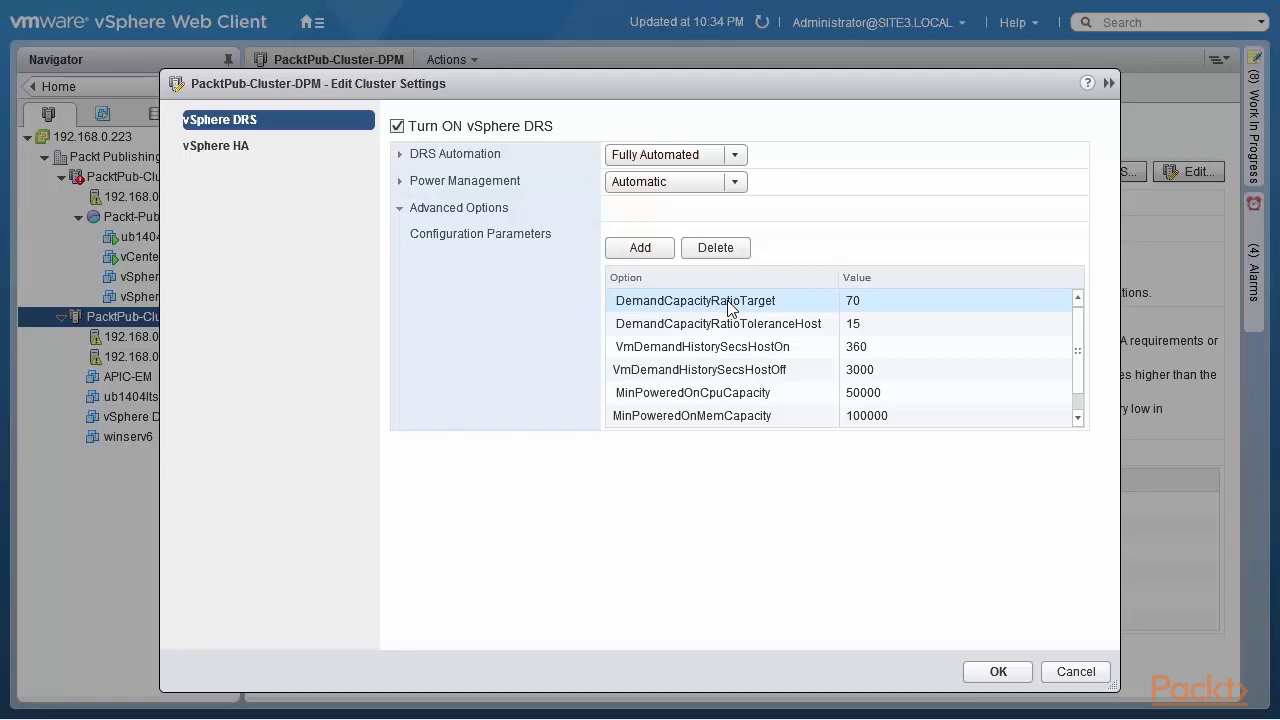
pyautogui.click(728, 308)
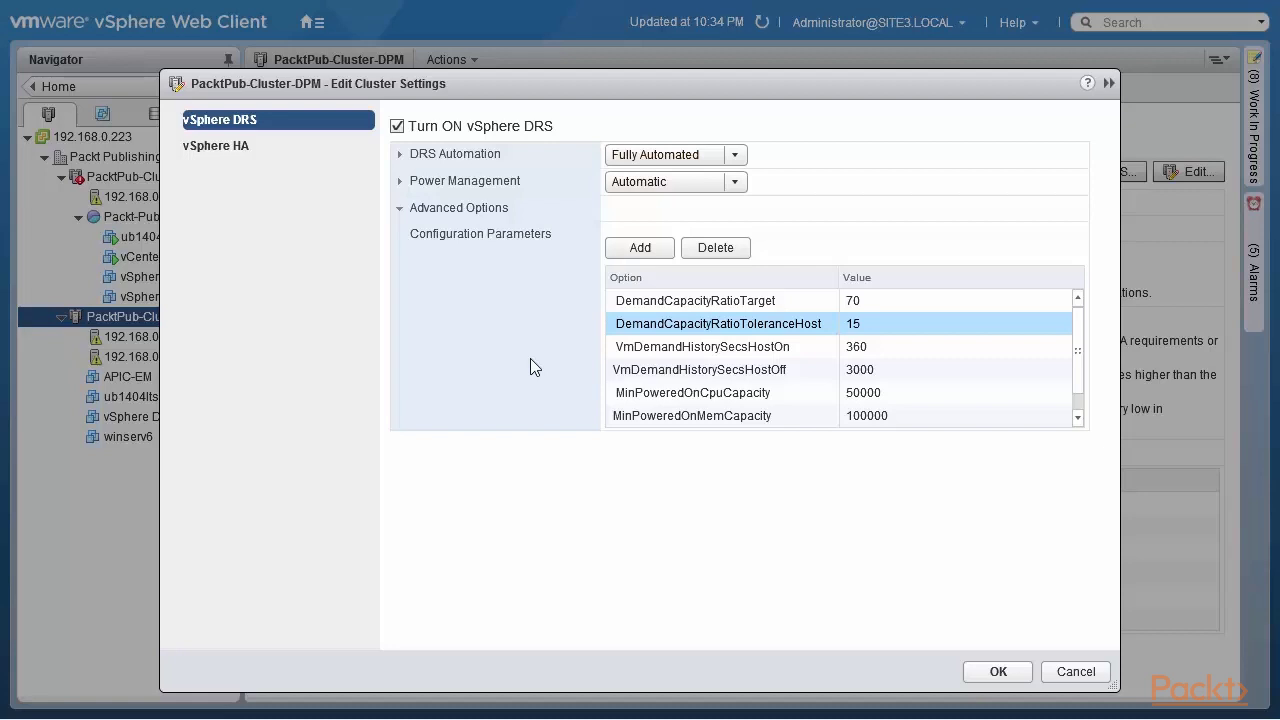
pyautogui.doubleClick(615, 302)
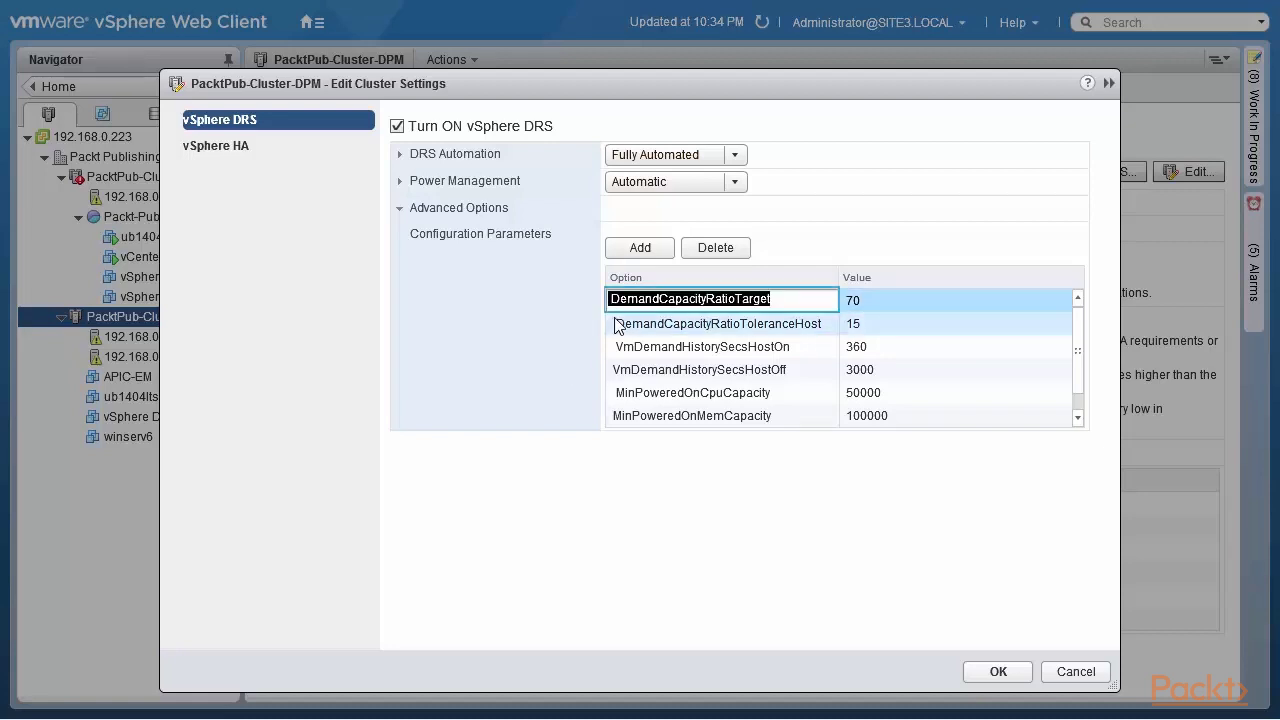
pyautogui.doubleClick(615, 328)
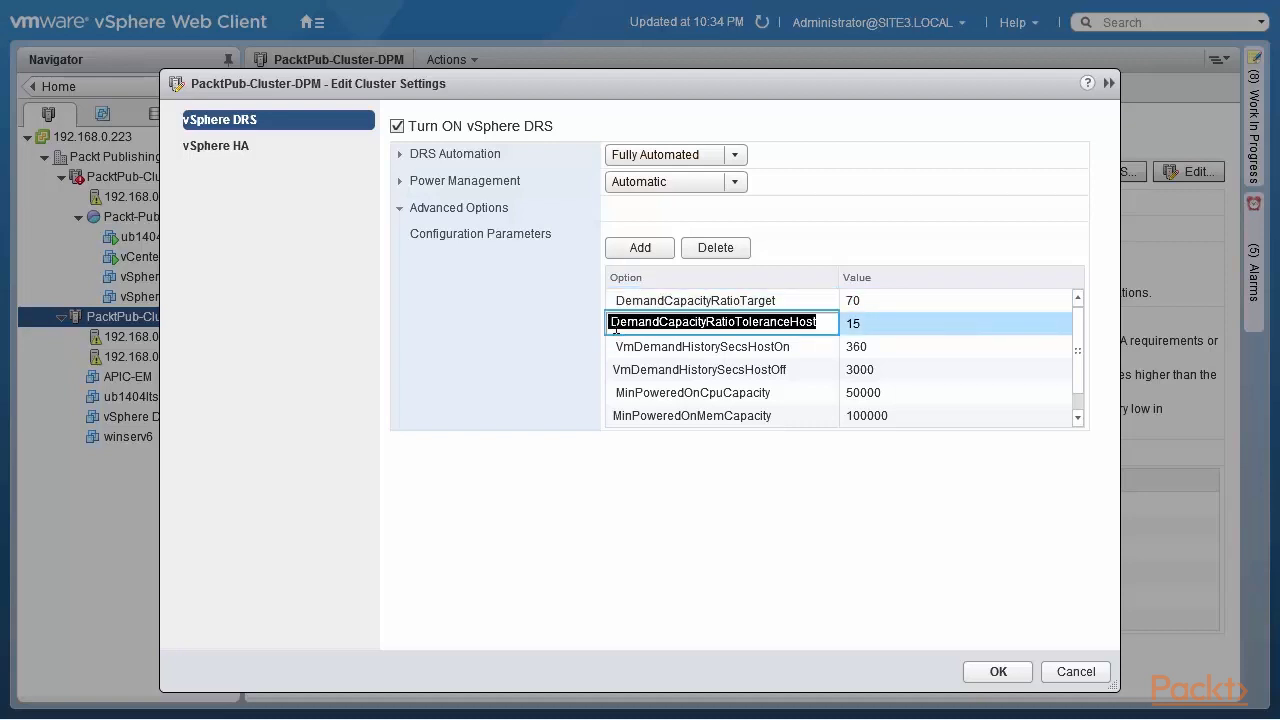
pyautogui.doubleClick(617, 398)
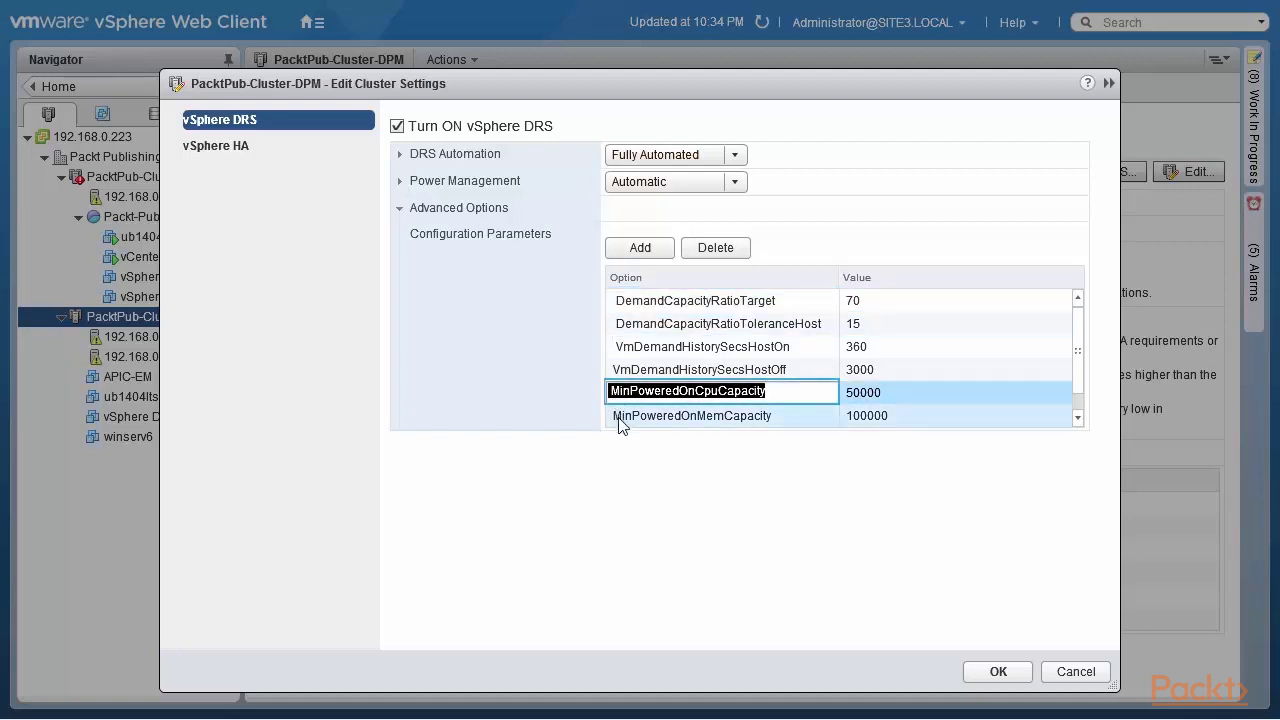
pyautogui.doubleClick(619, 420)
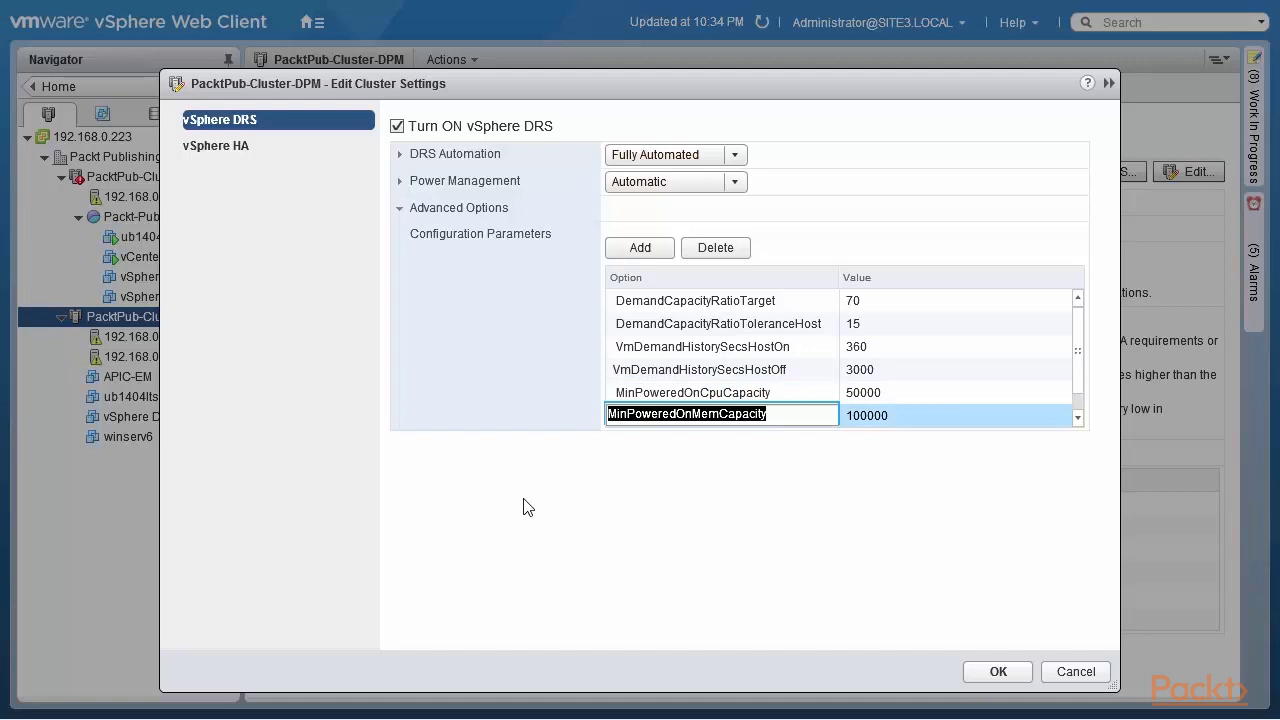